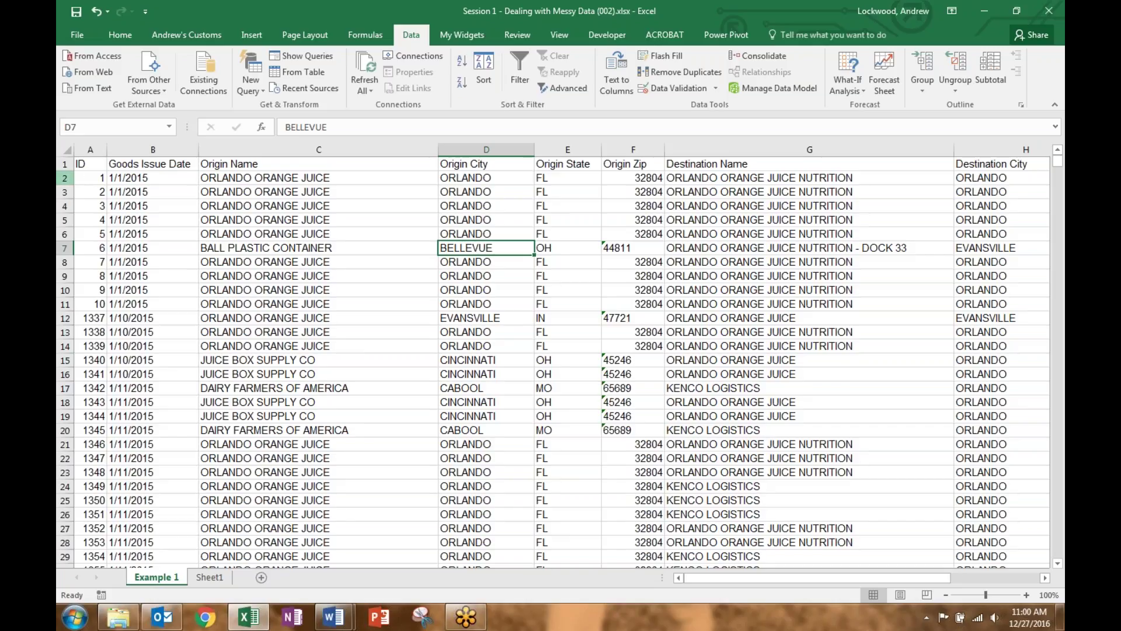
Step: Freeze the panes above row 2 so the header row stays in view, and check it against the data below
click(66, 178)
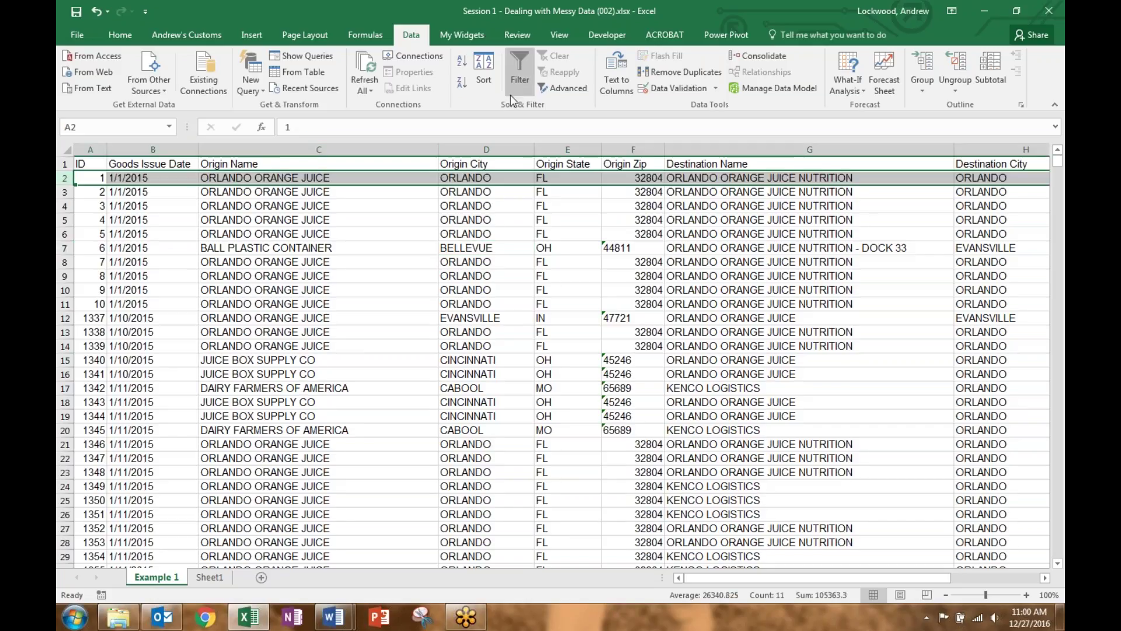
click(559, 35)
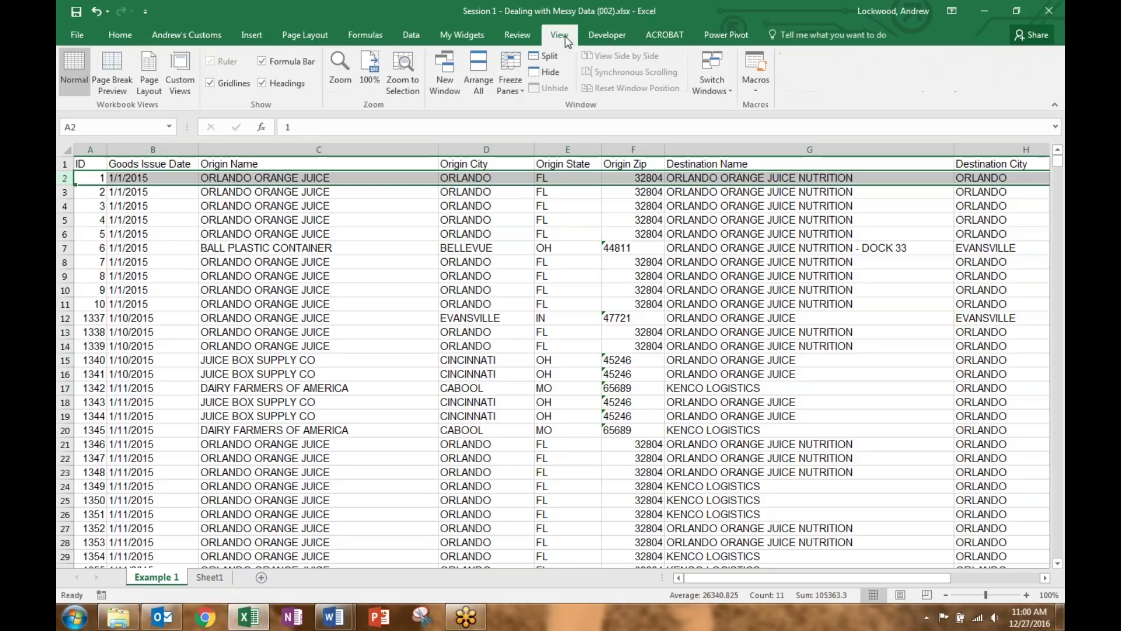
click(512, 90)
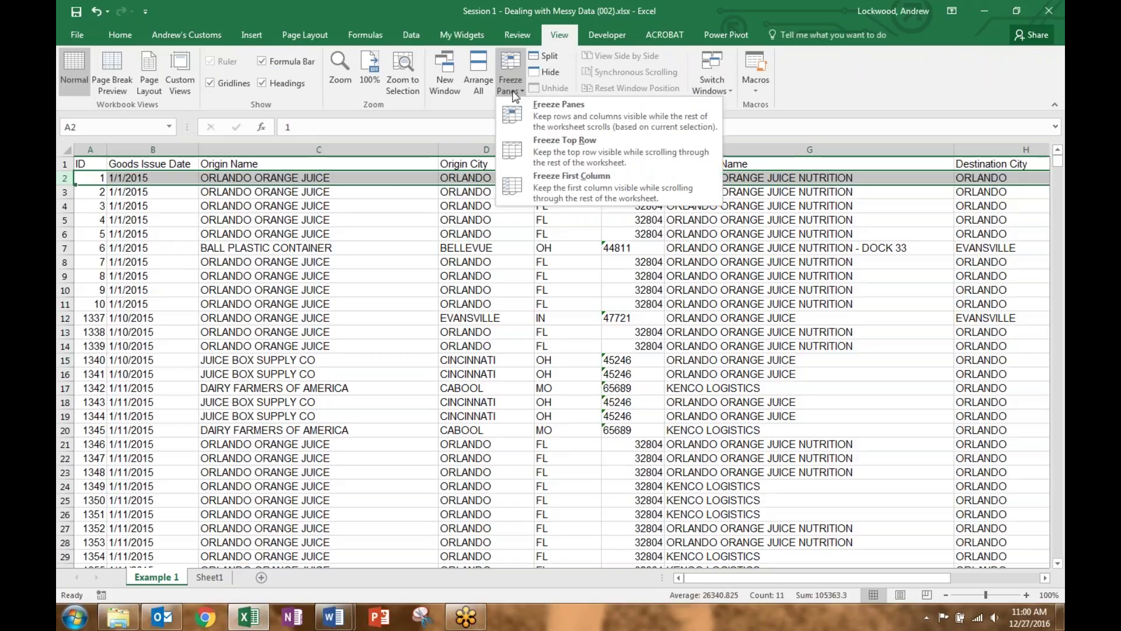
click(532, 105)
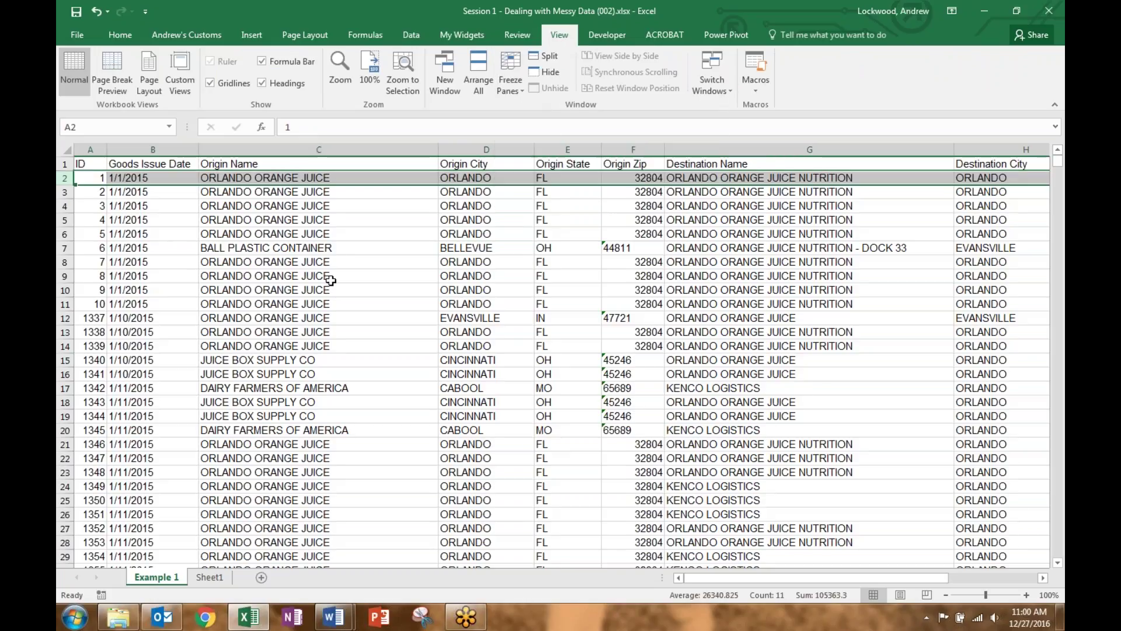
scroll(330, 282, down, 1)
scroll(330, 282, down, 5)
scroll(327, 275, up, 6)
Step: Unfreeze the header row, and freeze the panes before column B to lock the ID column instead
click(512, 85)
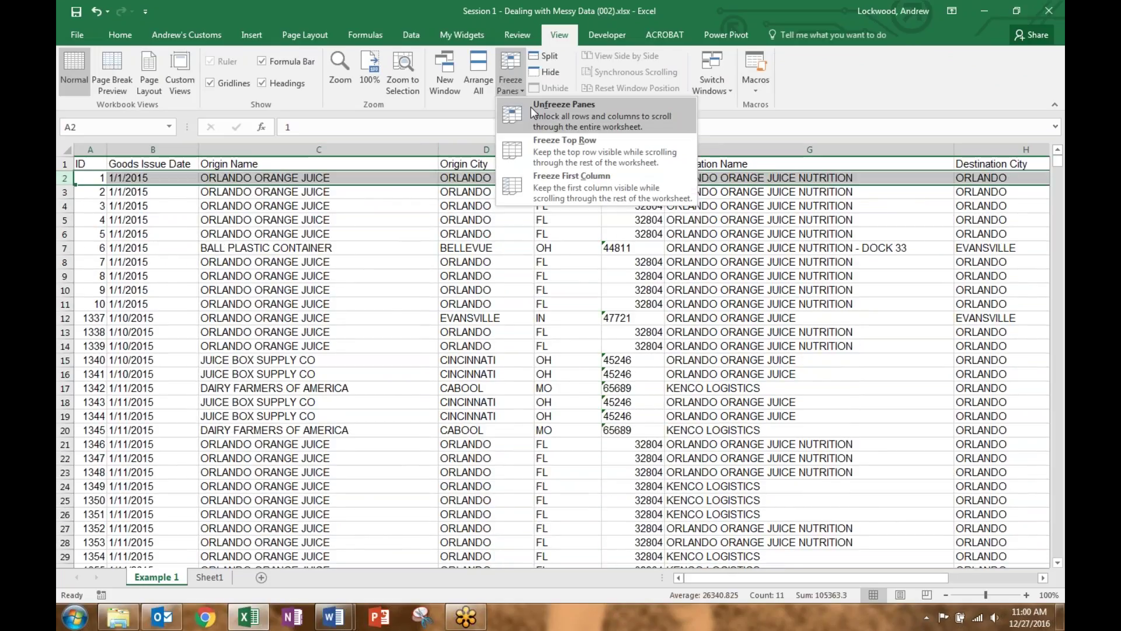
click(531, 107)
click(437, 325)
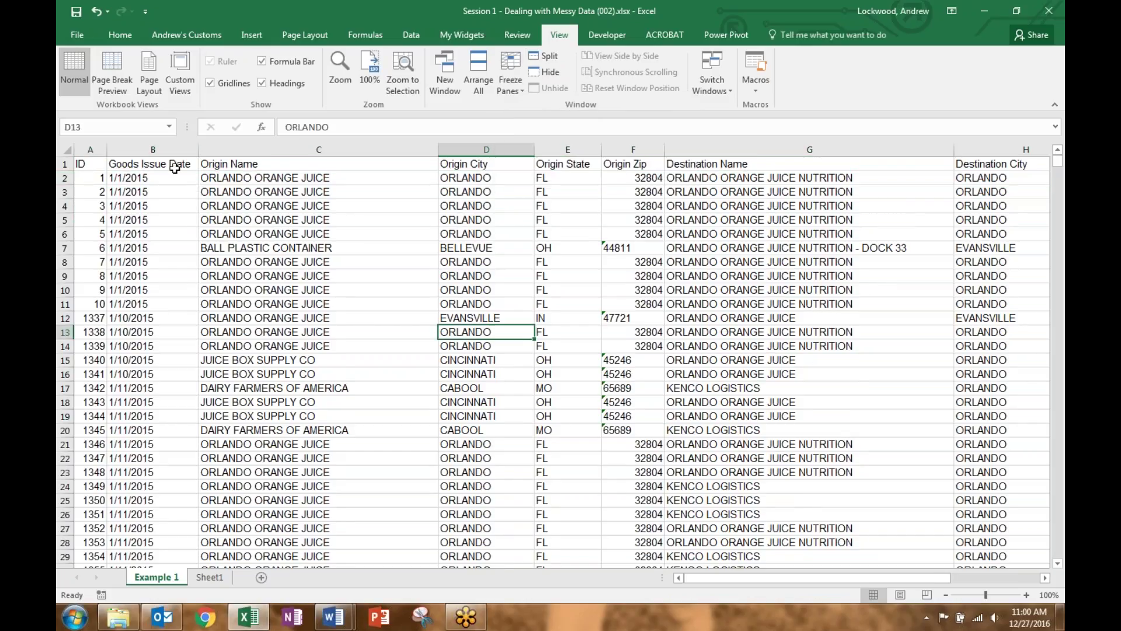
click(171, 142)
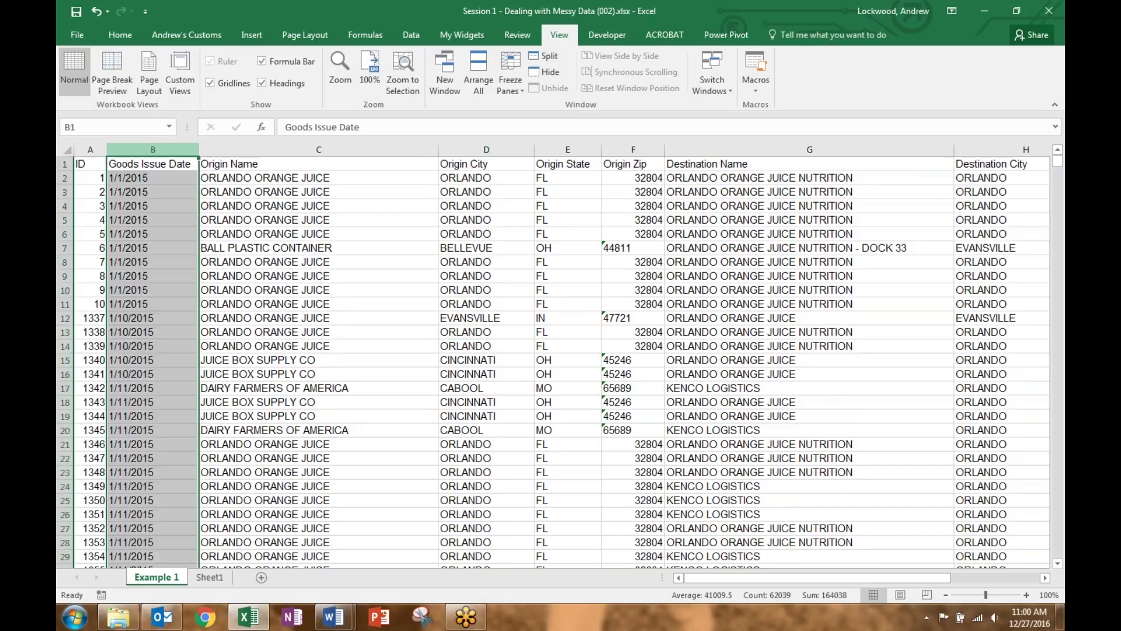
click(508, 86)
click(559, 116)
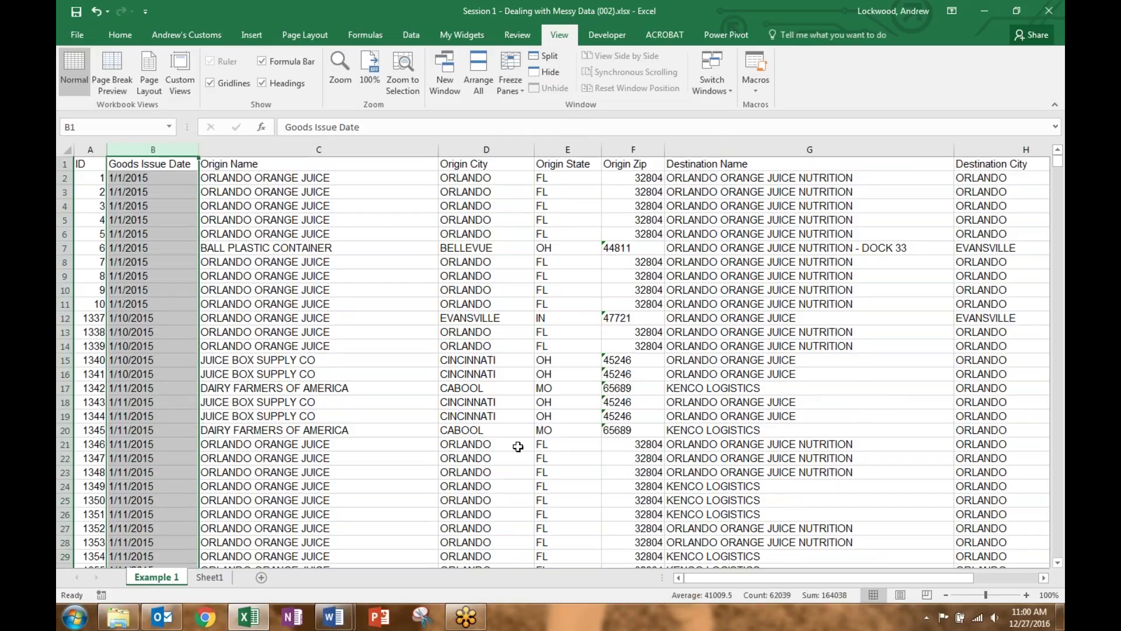
drag(762, 586, 337, 392)
Step: Replace the column freeze with panes frozen at cell B2, locking both the header row and the ID column
click(155, 163)
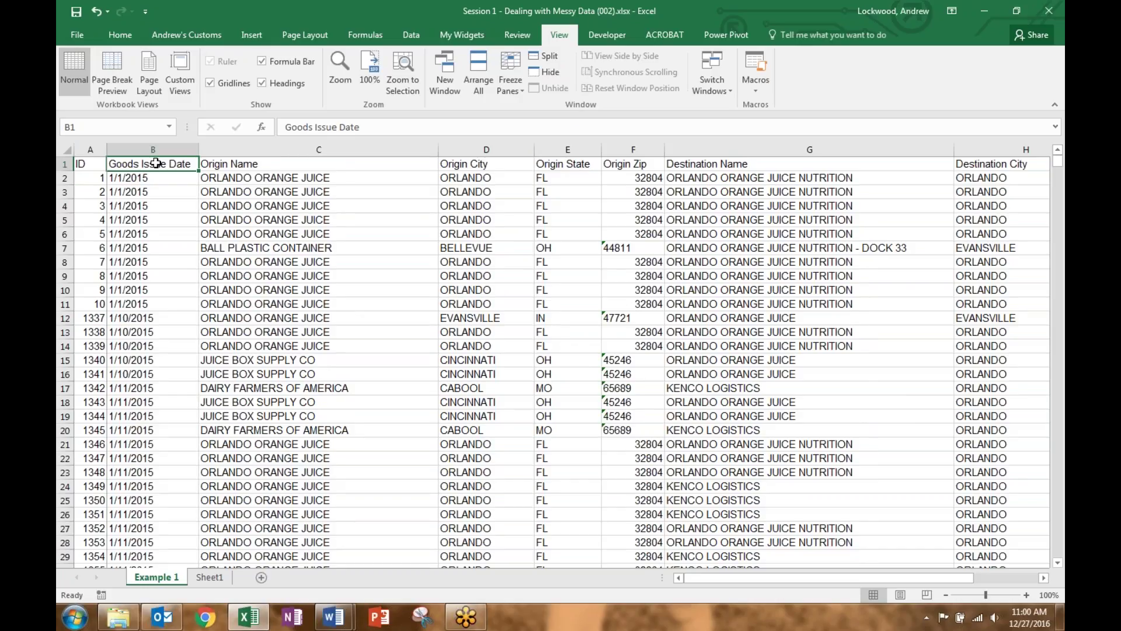
click(165, 179)
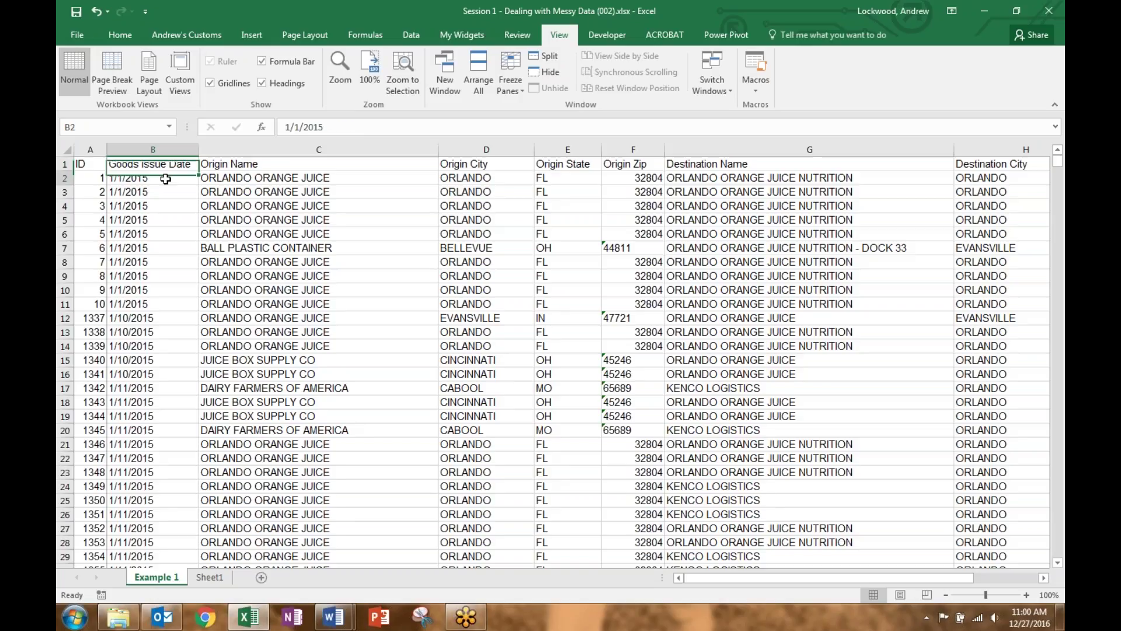
click(91, 150)
click(65, 164)
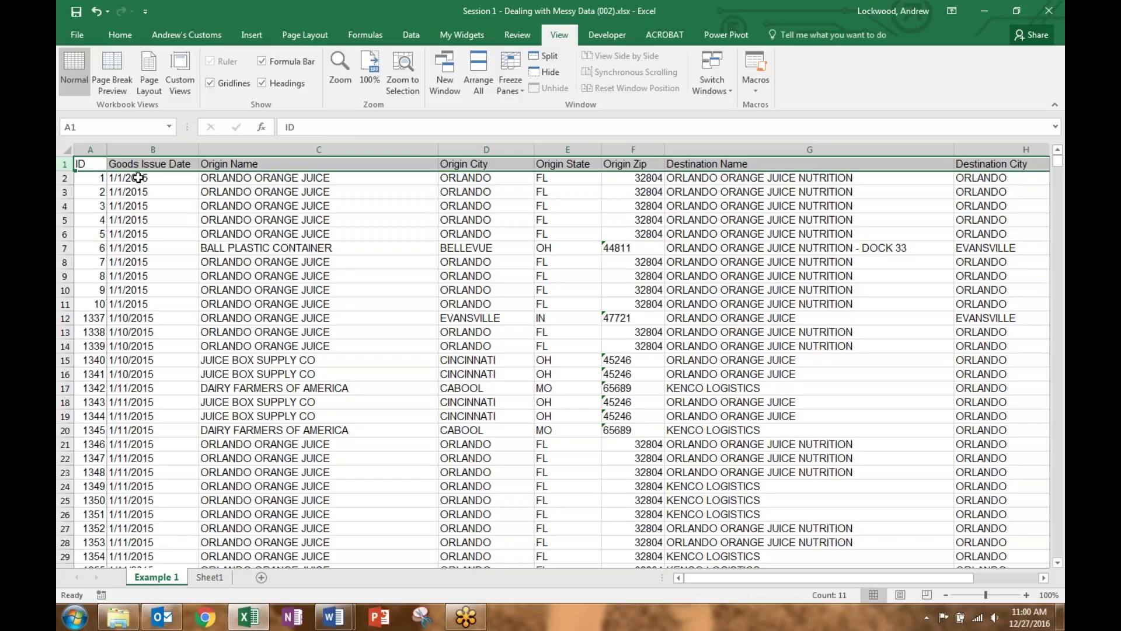
click(138, 178)
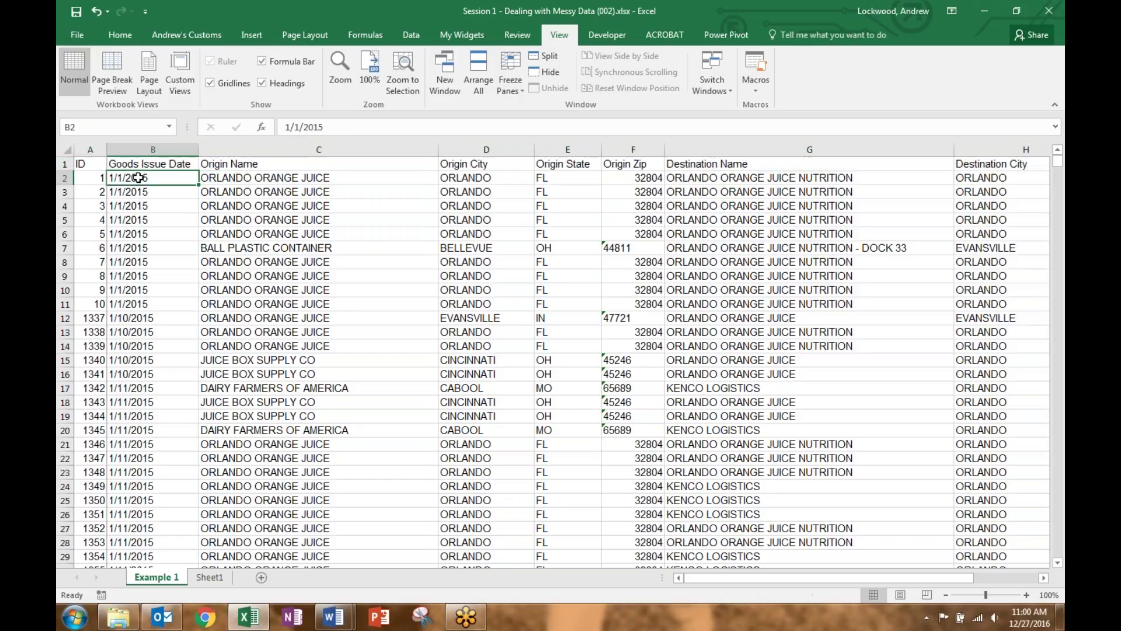
click(512, 89)
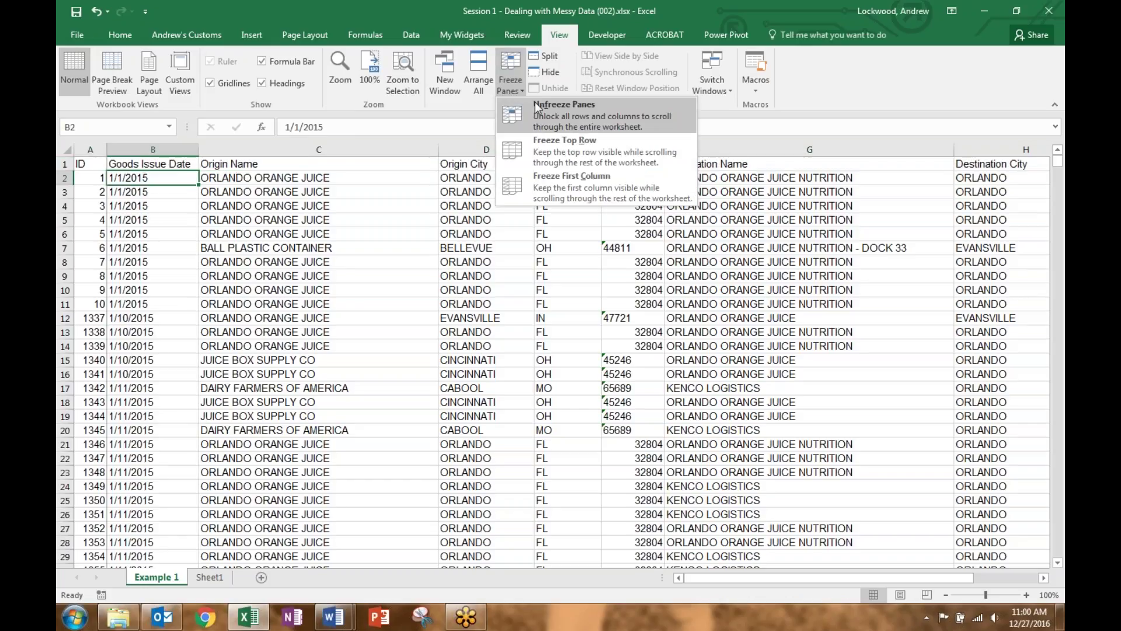
click(531, 107)
click(514, 80)
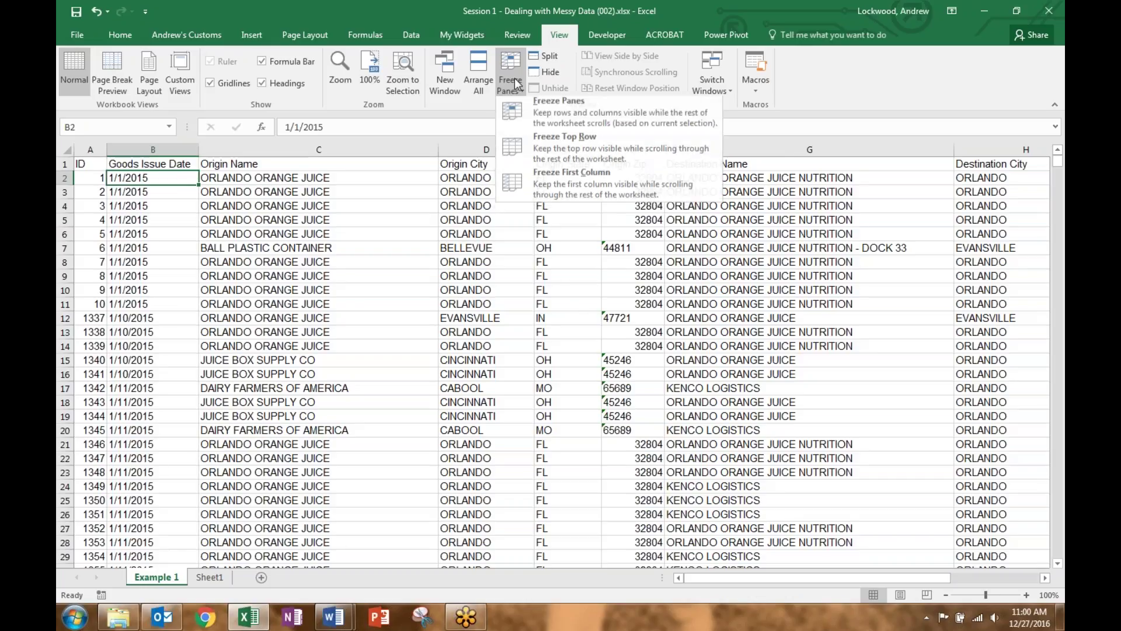
click(539, 118)
scroll(349, 301, down, 4)
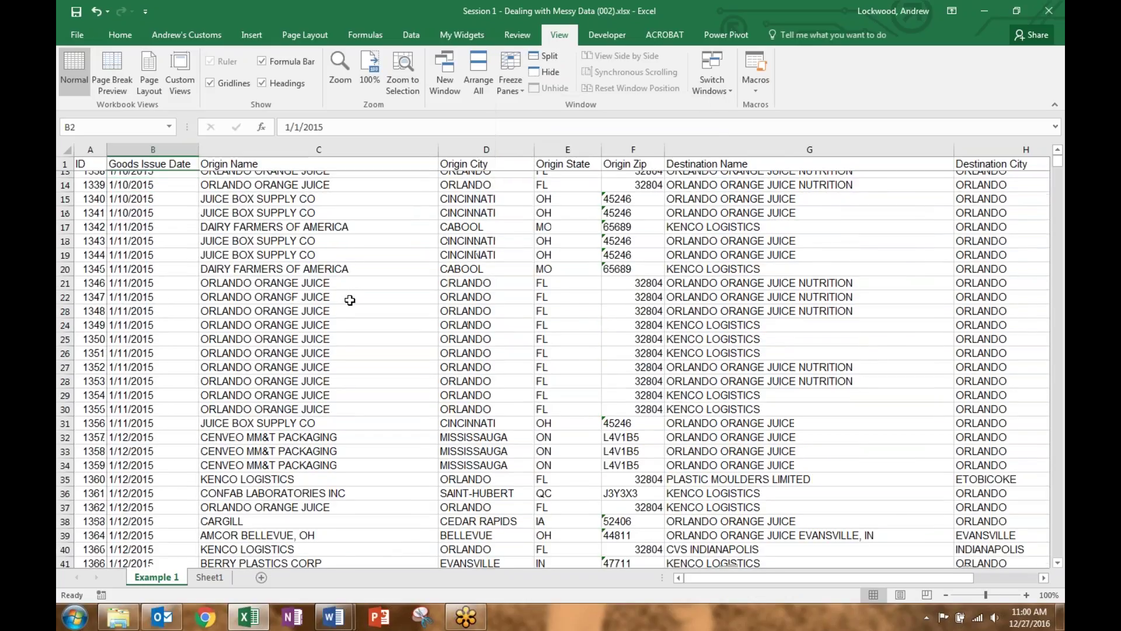
scroll(349, 300, up, 4)
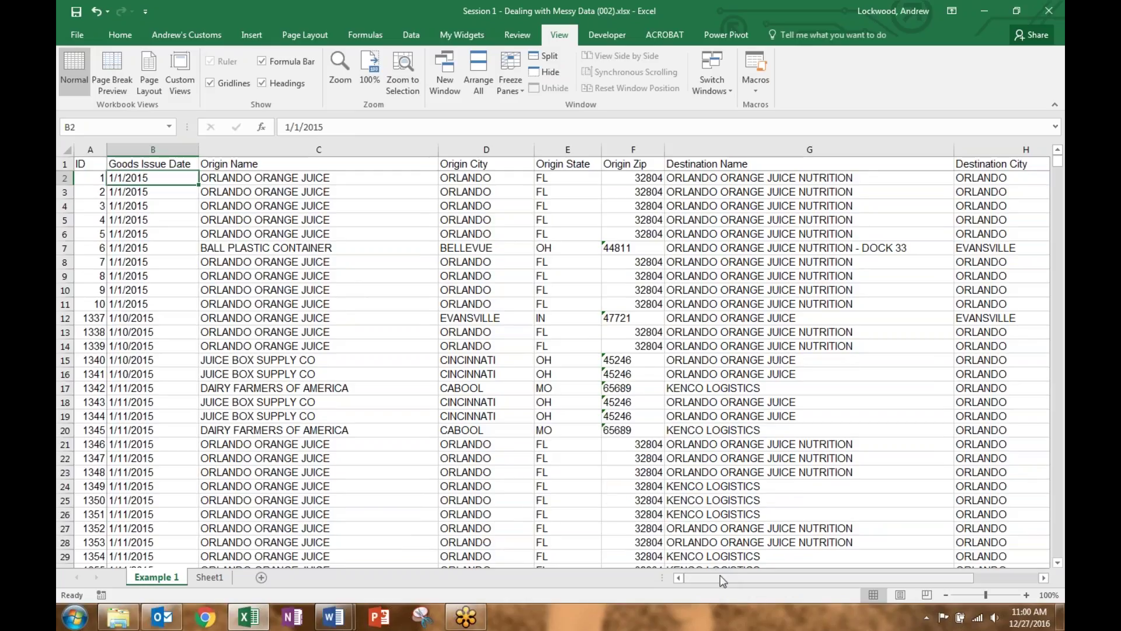
drag(721, 578, 679, 579)
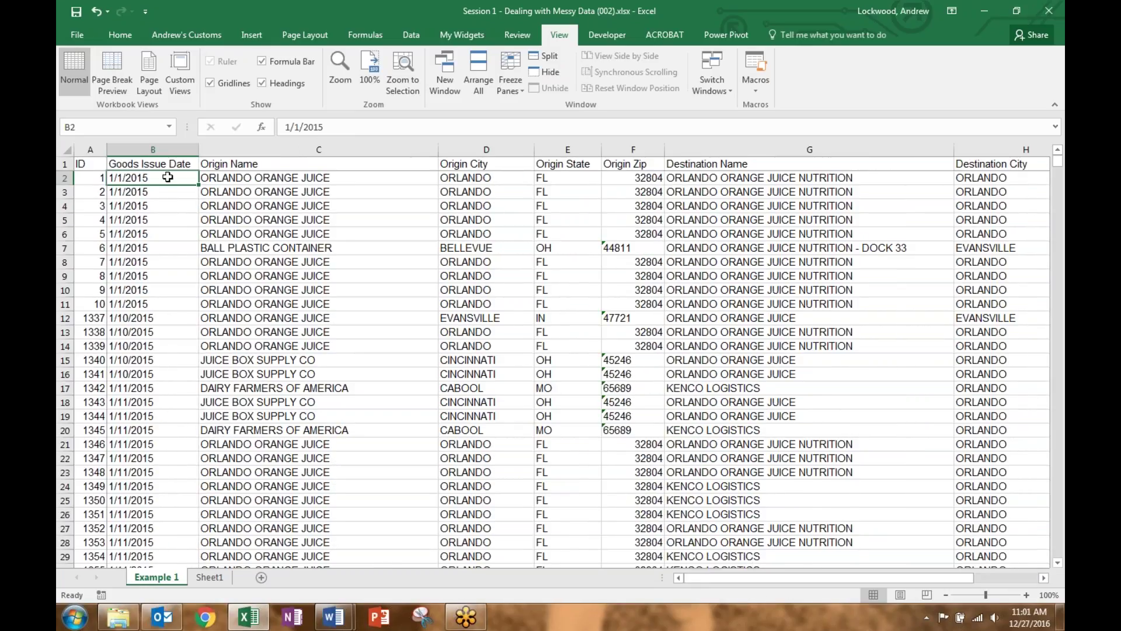
Step: Unfreeze the panes and freeze only the header row again, with row 2 as the split point
click(509, 85)
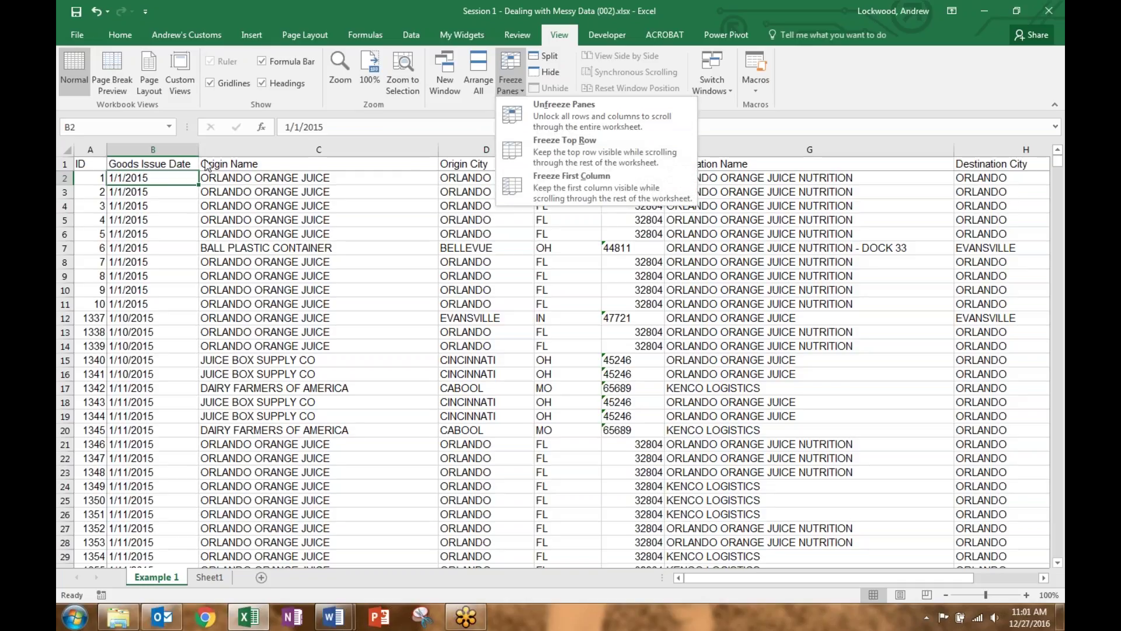
click(653, 104)
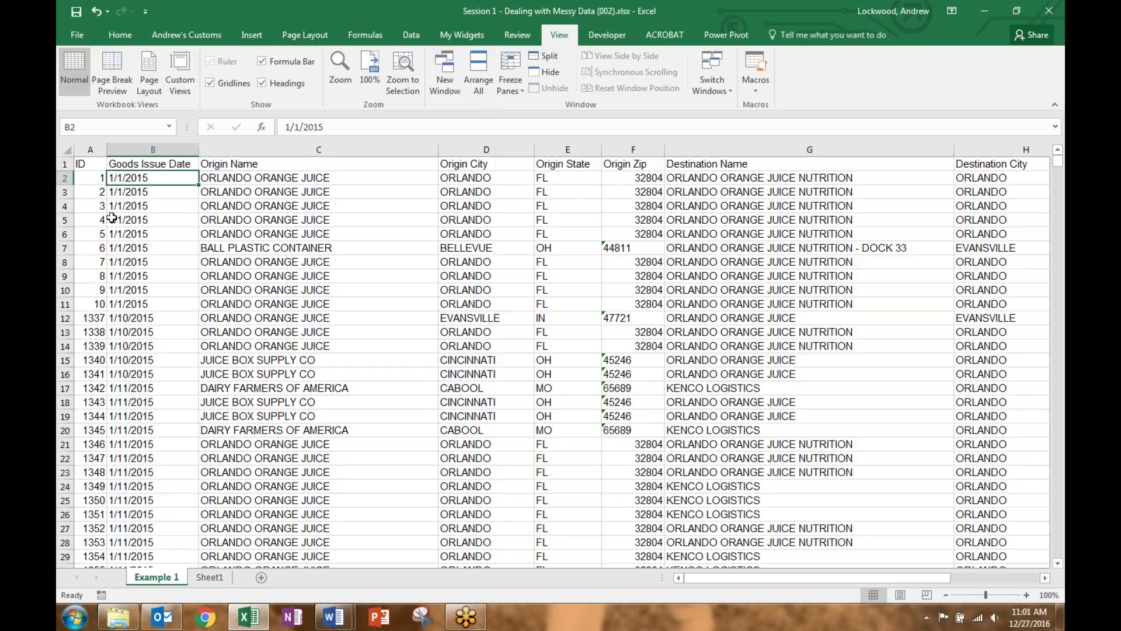
click(66, 177)
click(520, 82)
click(554, 127)
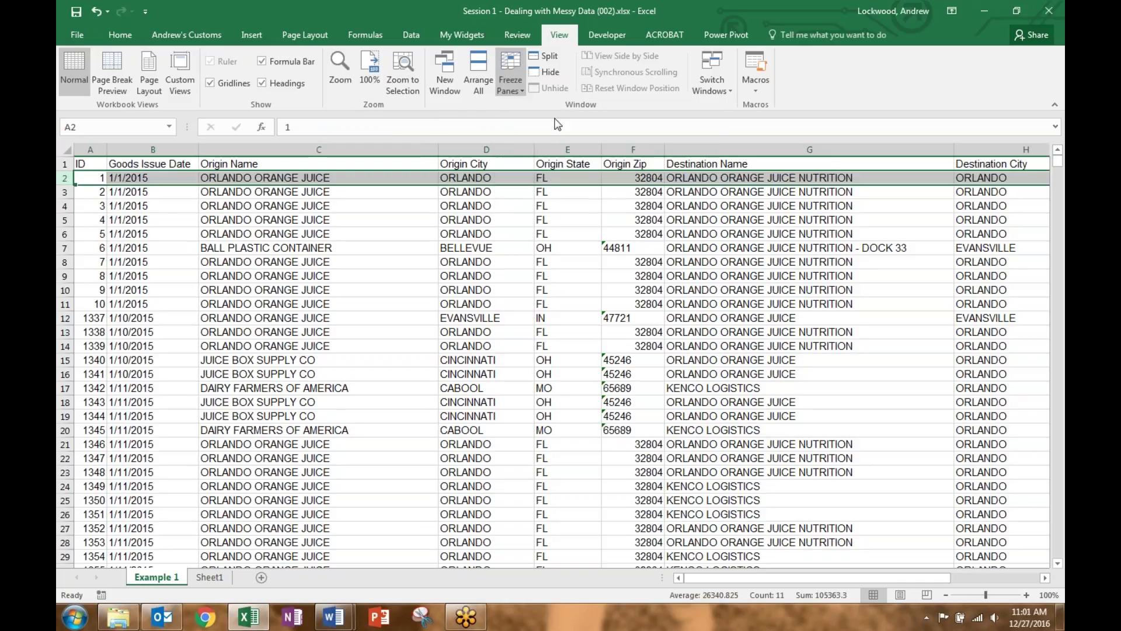
click(418, 235)
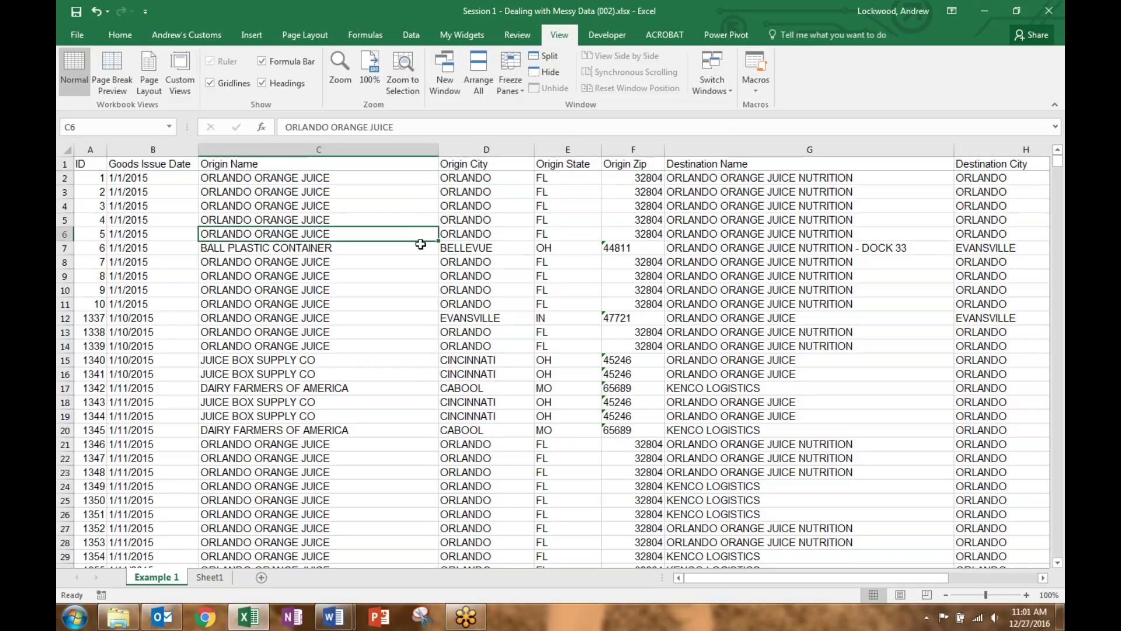
Step: Jump from the ID header to the last filled row of that column and return to cell A1
click(93, 164)
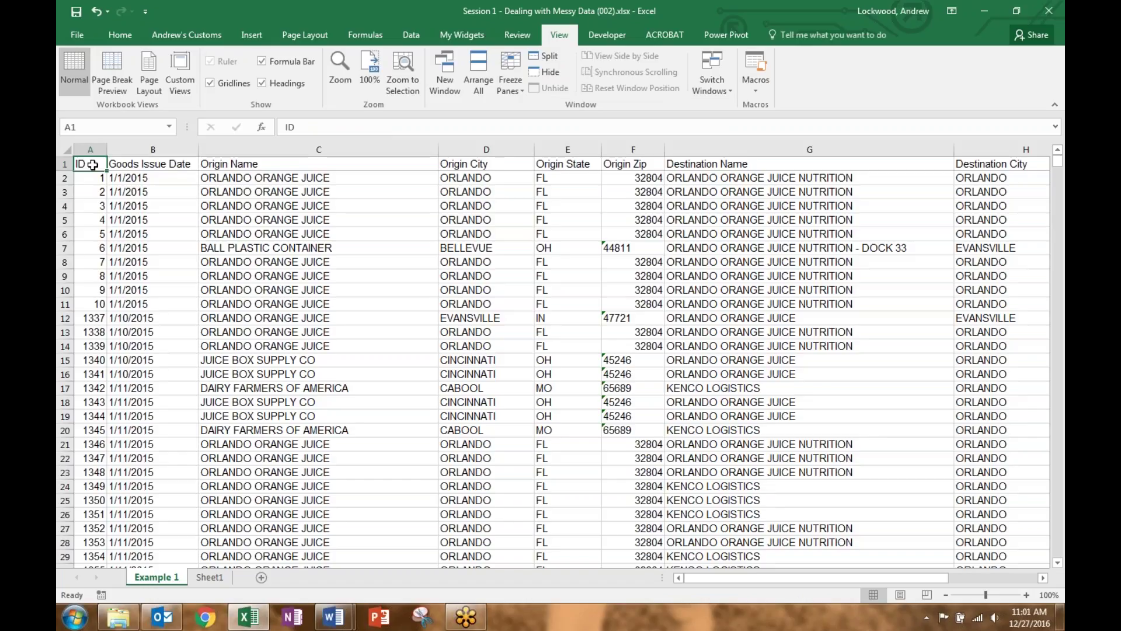
key(ctrl+Down)
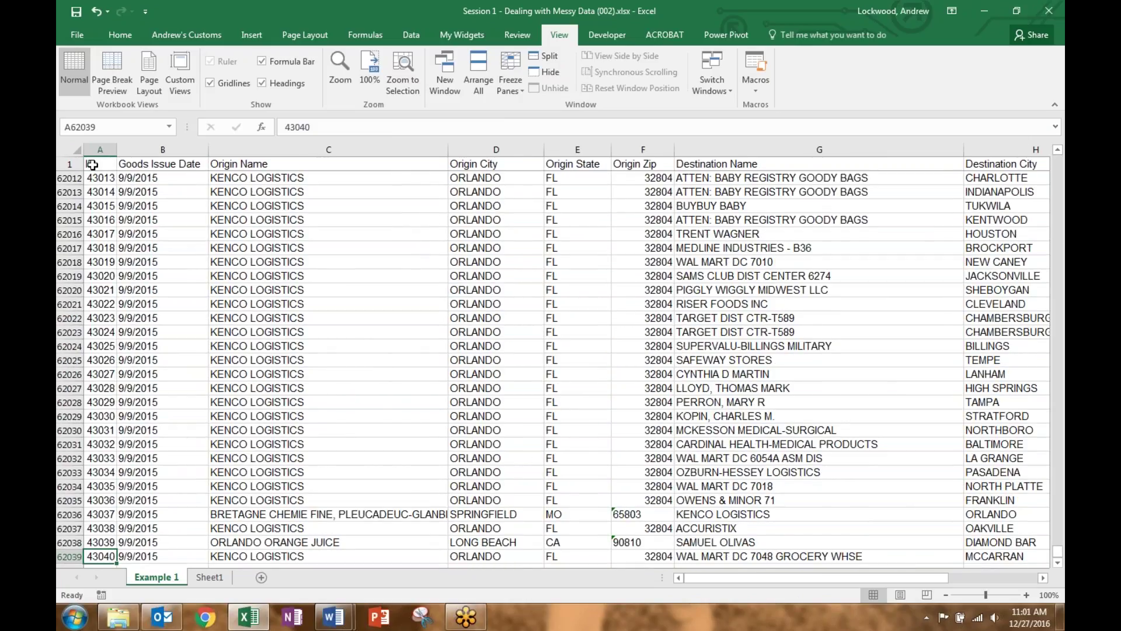
click(92, 165)
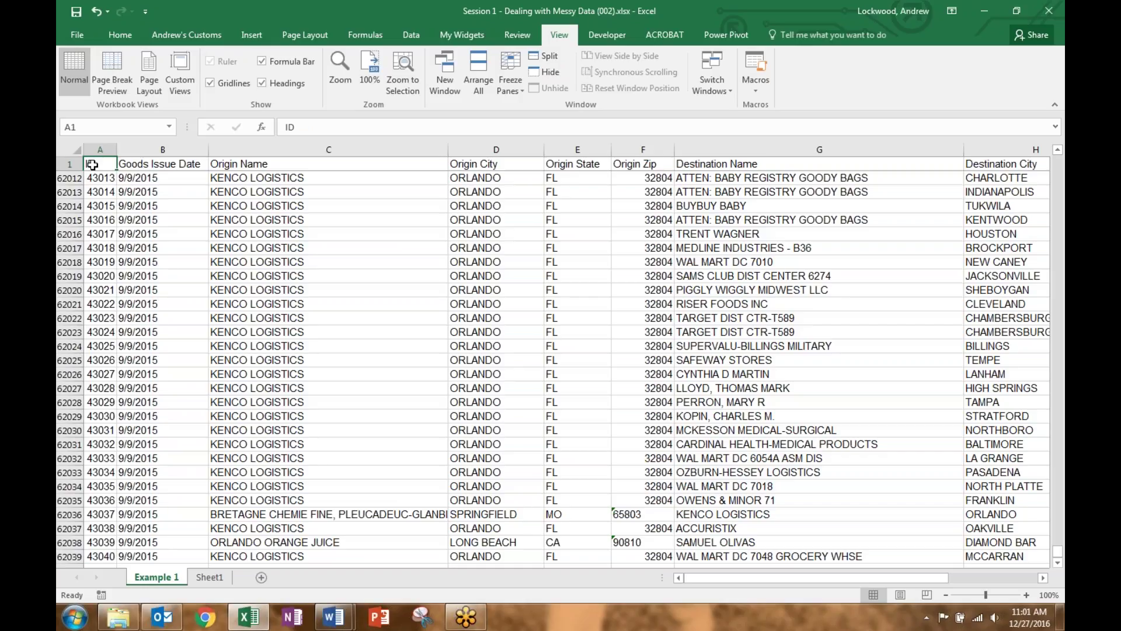
key(ctrl+Home)
click(93, 165)
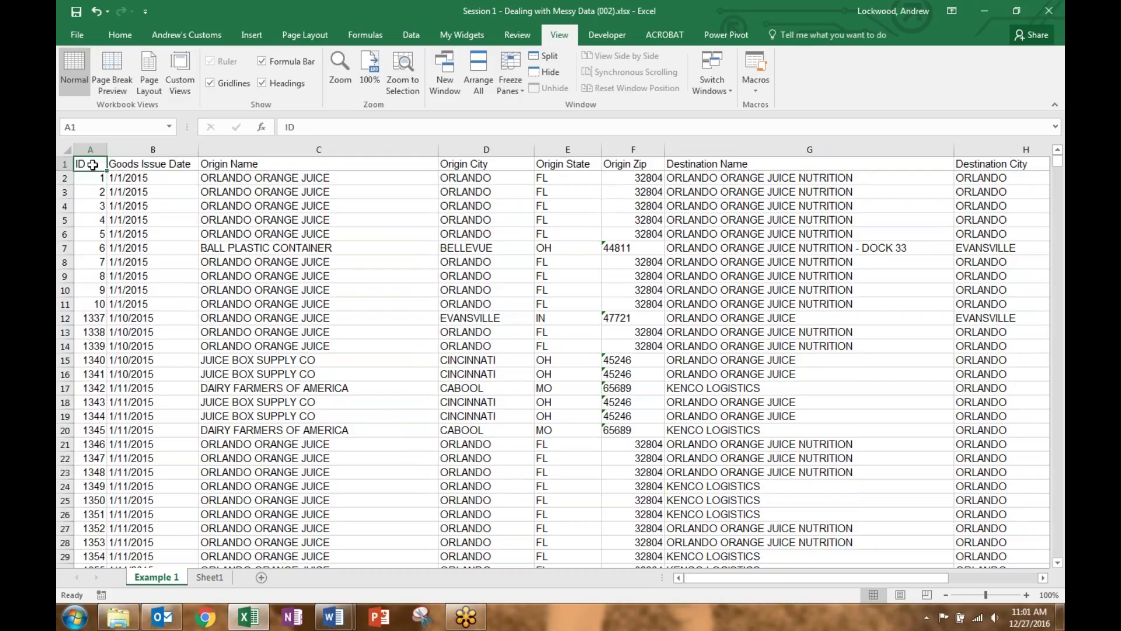
key(Down)
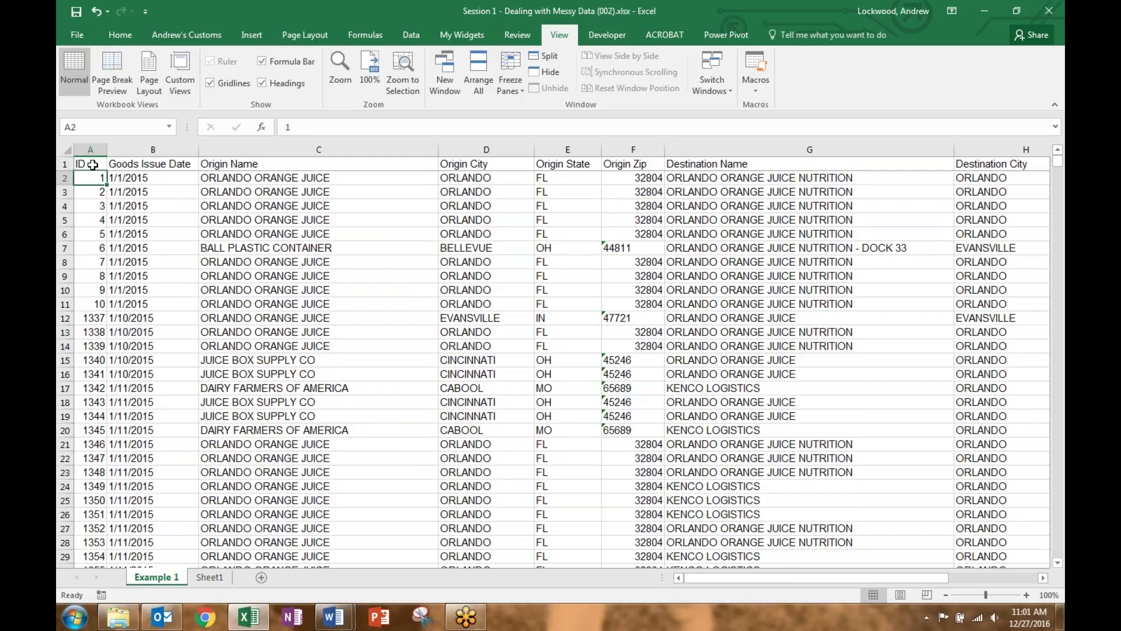
key(Up)
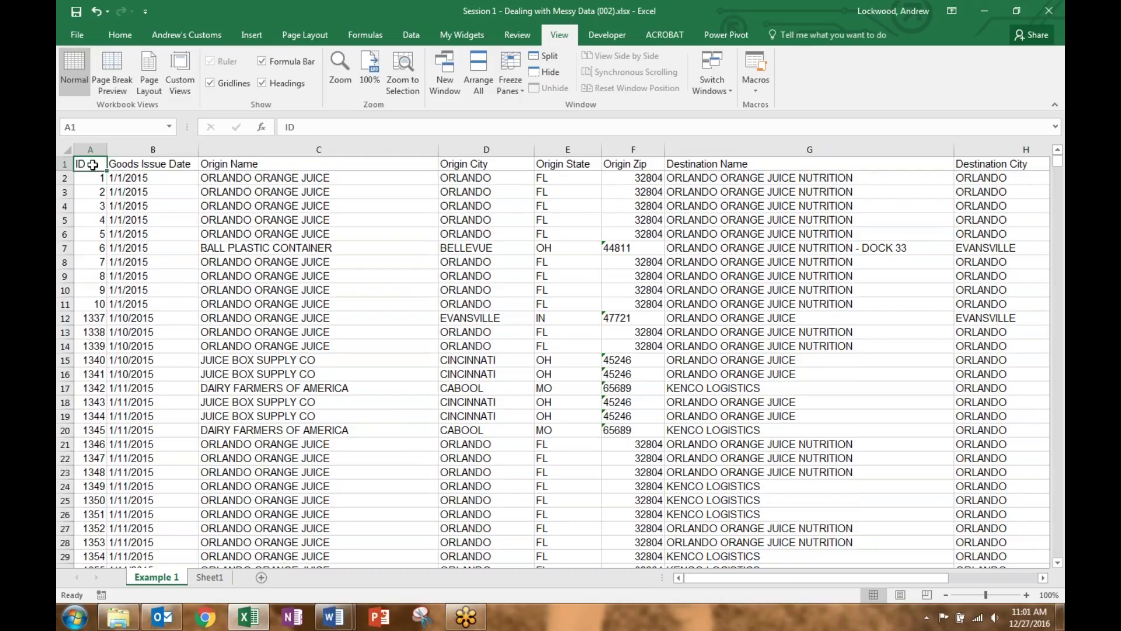
Step: Jump along row 1 to the last filled header column and return to cell A1
key(ctrl+Right)
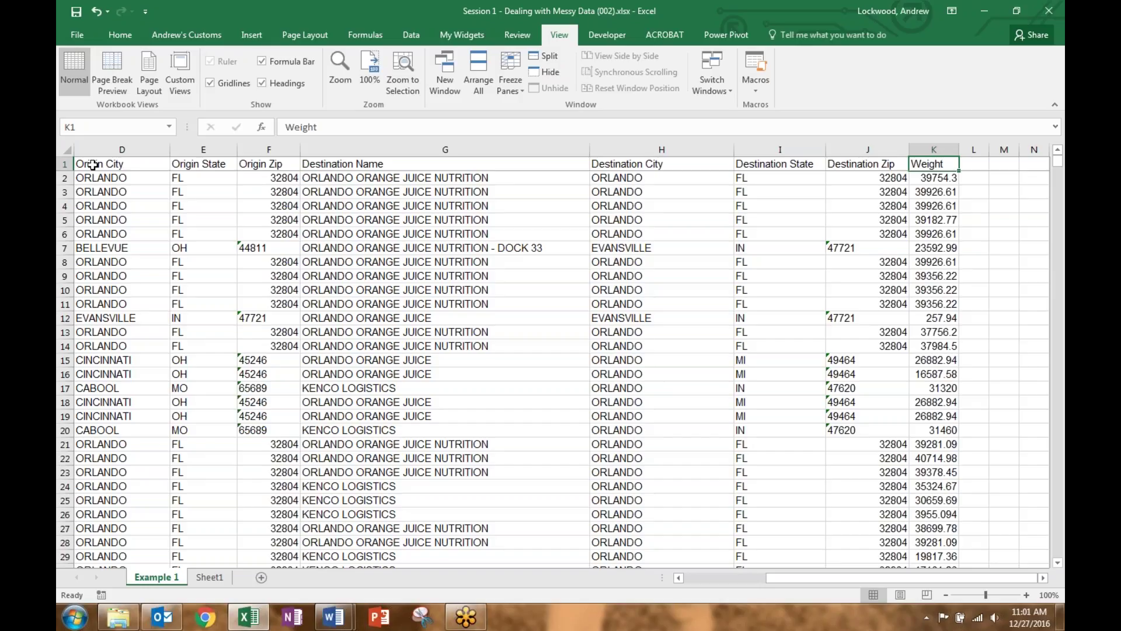
key(ctrl+Home)
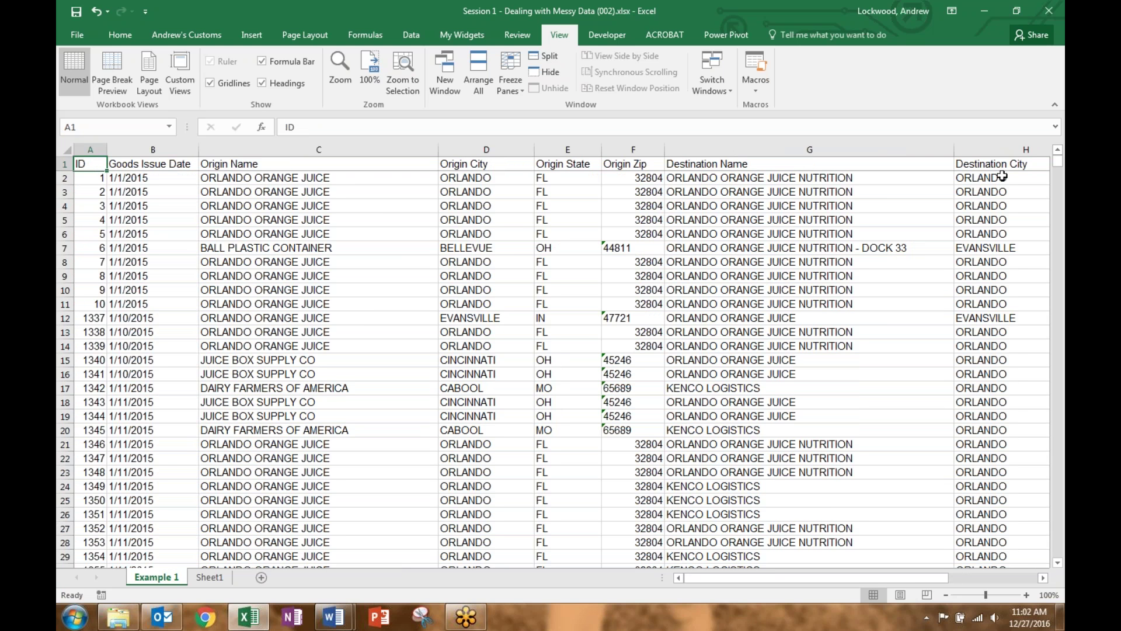
mouse_move(1058, 164)
mouse_down()
mouse_move(1059, 220)
mouse_move(1058, 170)
mouse_up()
mouse_move(745, 579)
mouse_down()
mouse_move(845, 598)
mouse_move(728, 579)
mouse_up()
Step: Copy the header row and first record, A1:K2, and add a new worksheet for them
drag(89, 166, 952, 176)
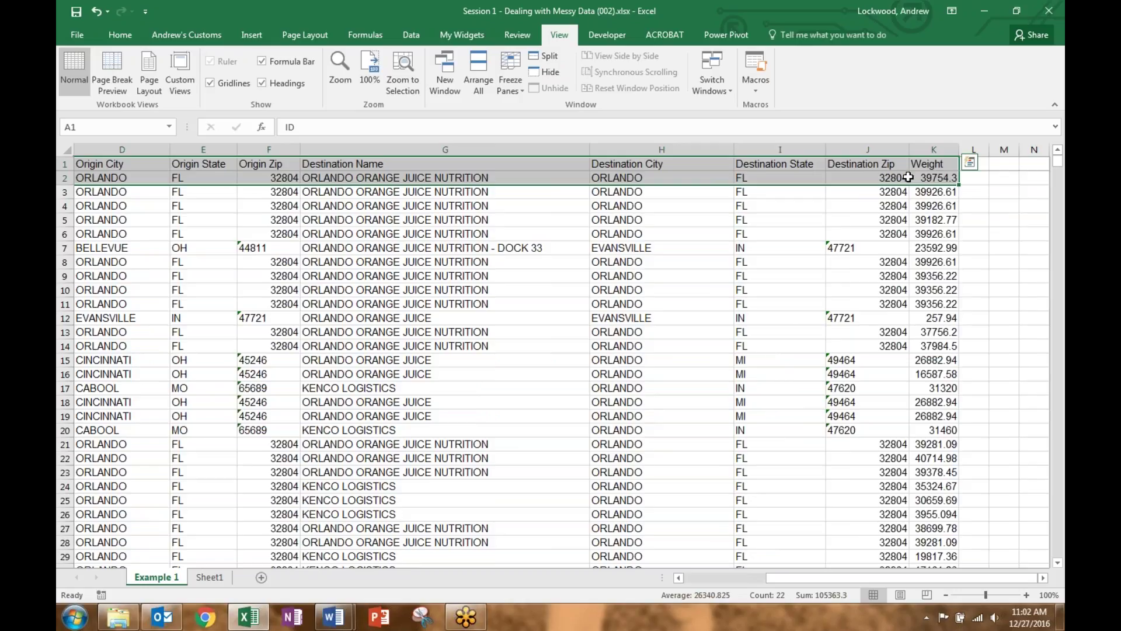
right_click(777, 173)
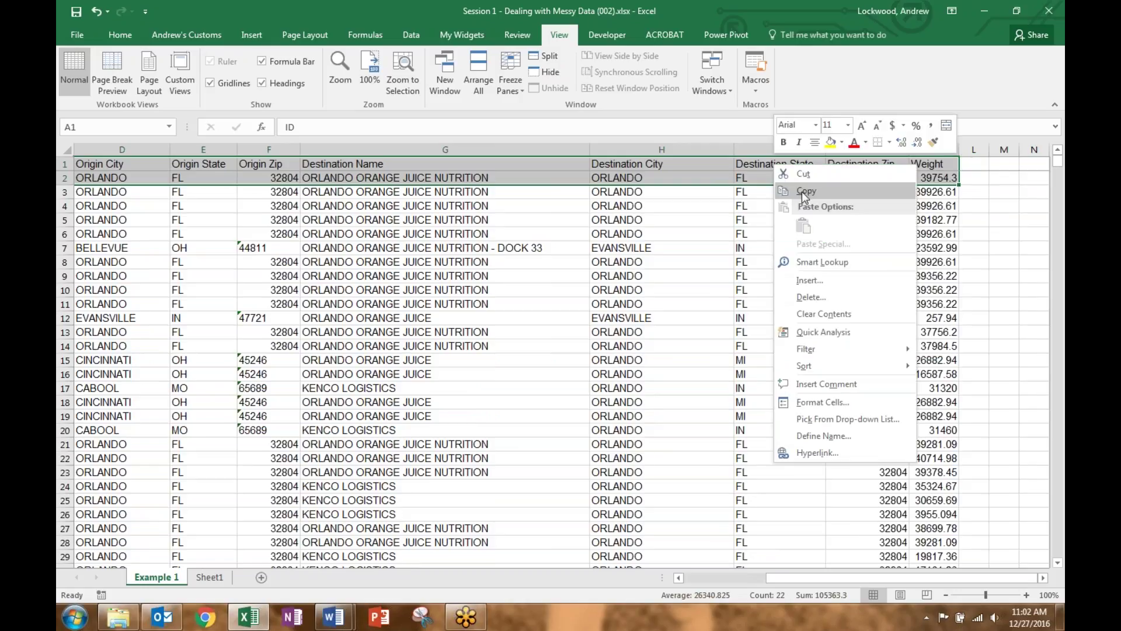
click(802, 192)
click(261, 577)
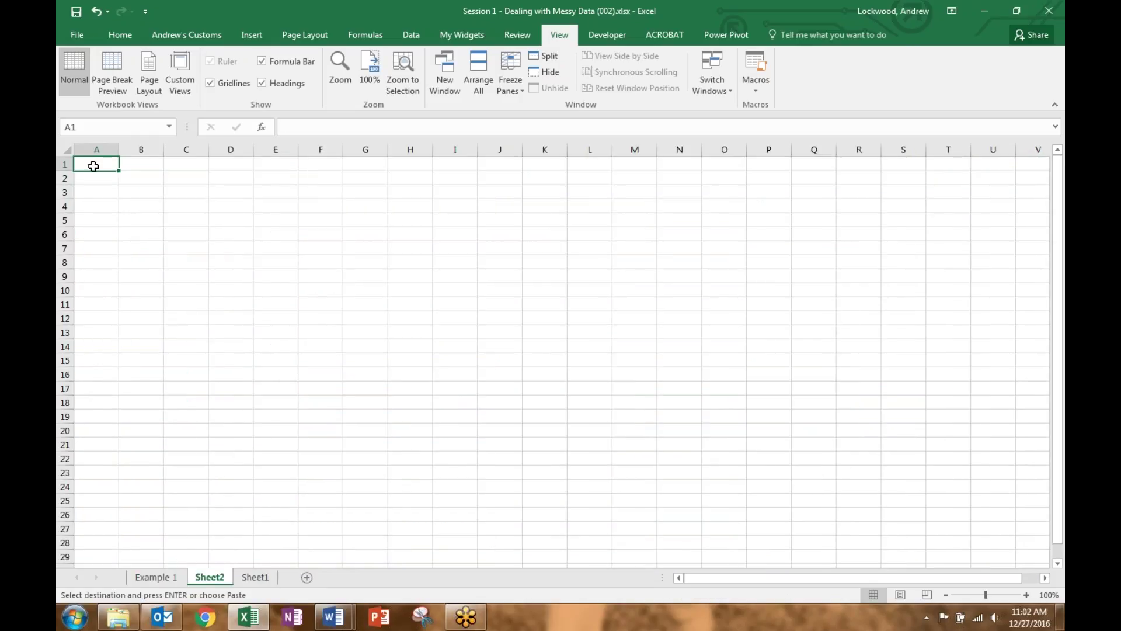
Step: Paste the copied rows transposed at cell A1 and autofit column A to the field names
right_click(93, 166)
click(124, 228)
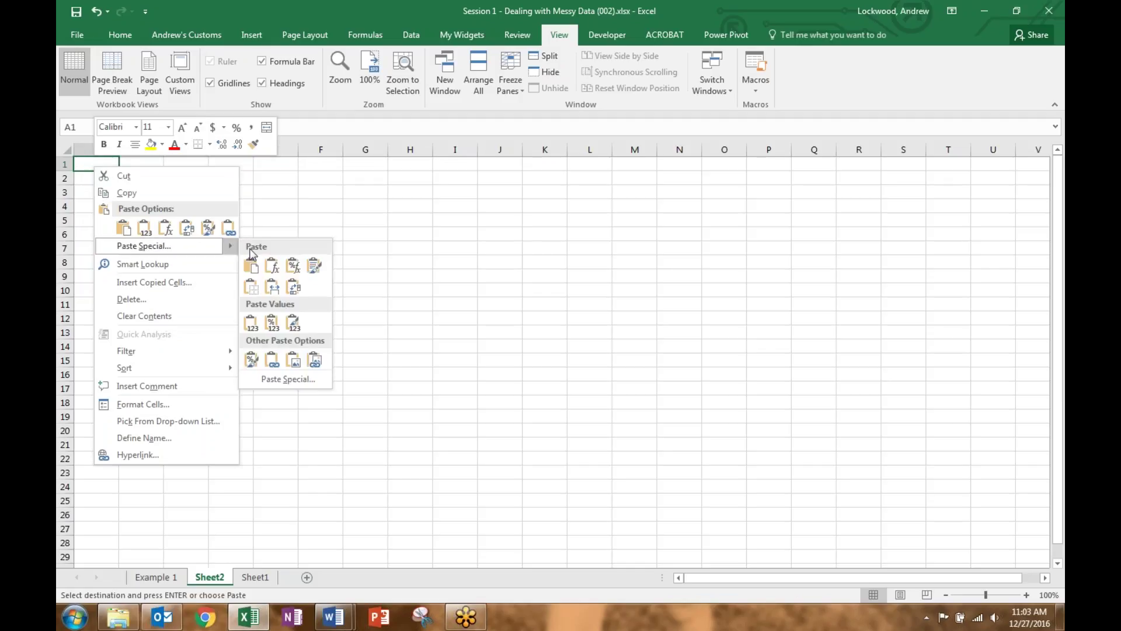
click(187, 232)
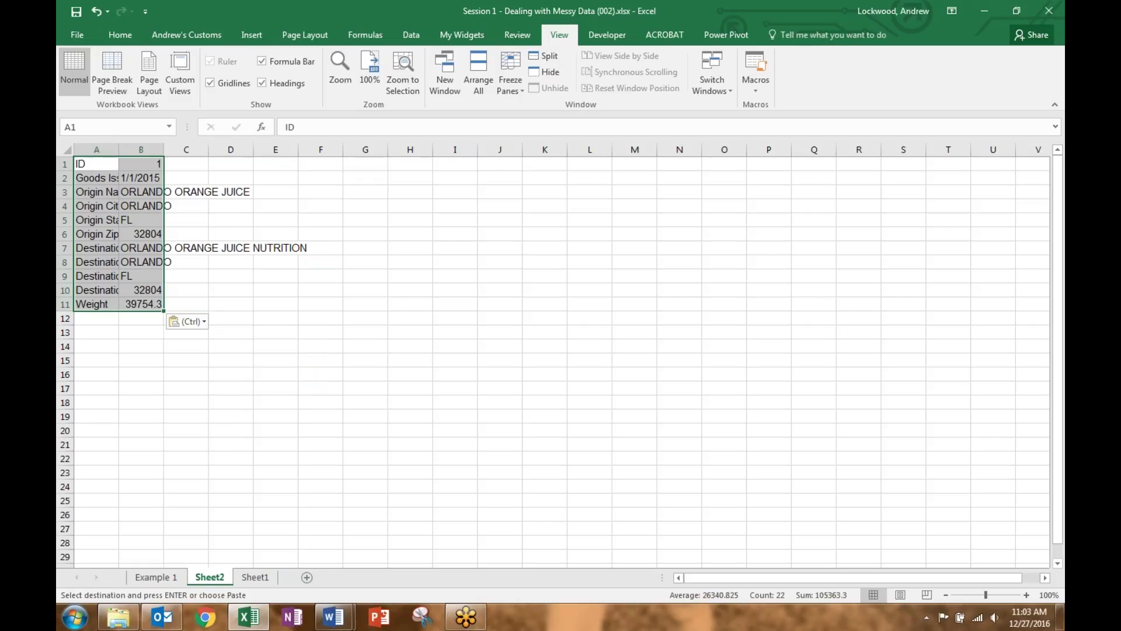
double_click(119, 147)
click(119, 163)
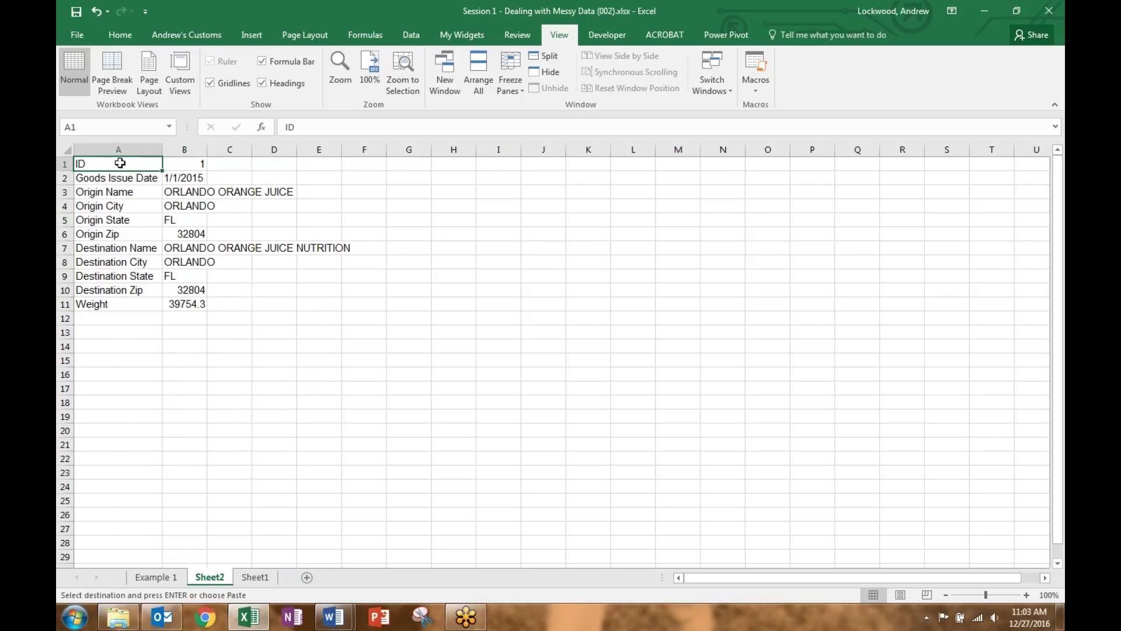
right_click(121, 163)
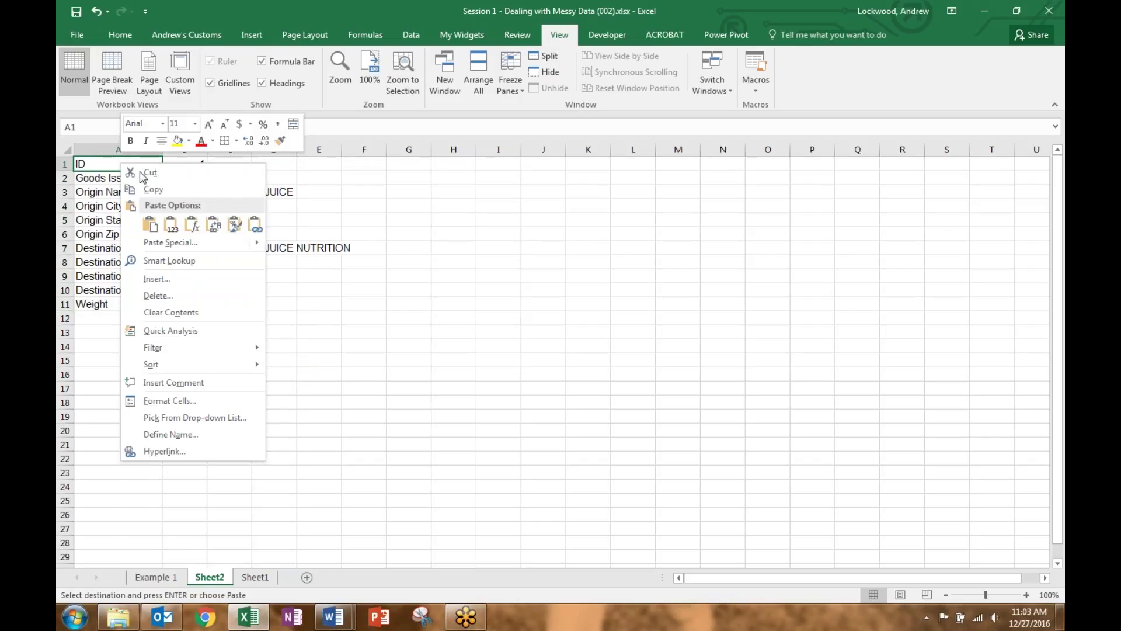
mouse_move(250, 246)
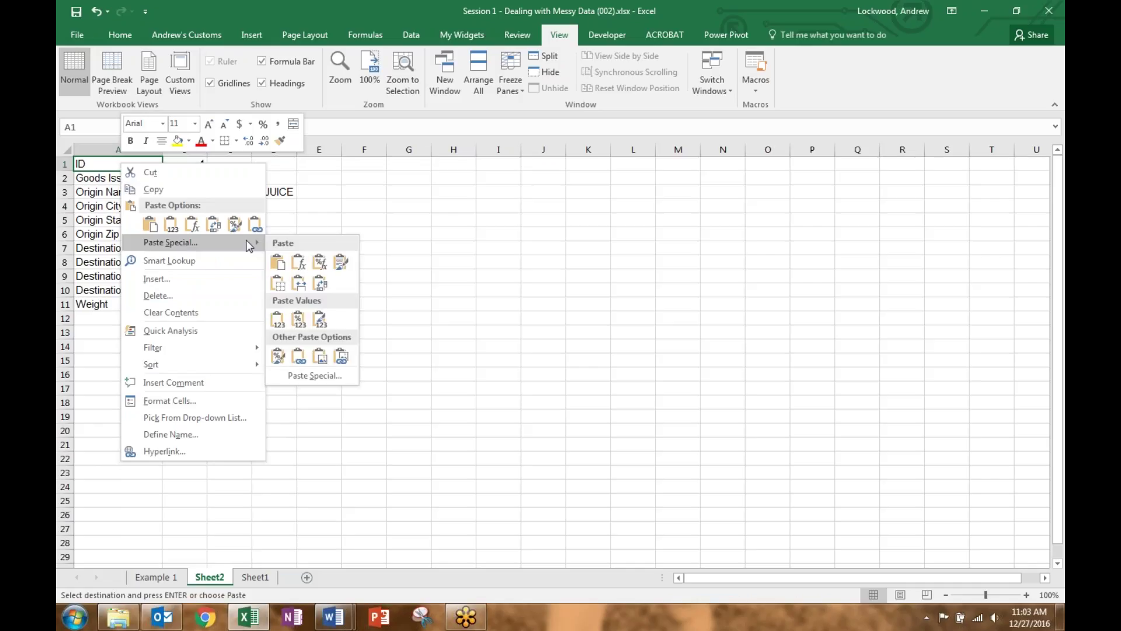
click(316, 376)
click(209, 324)
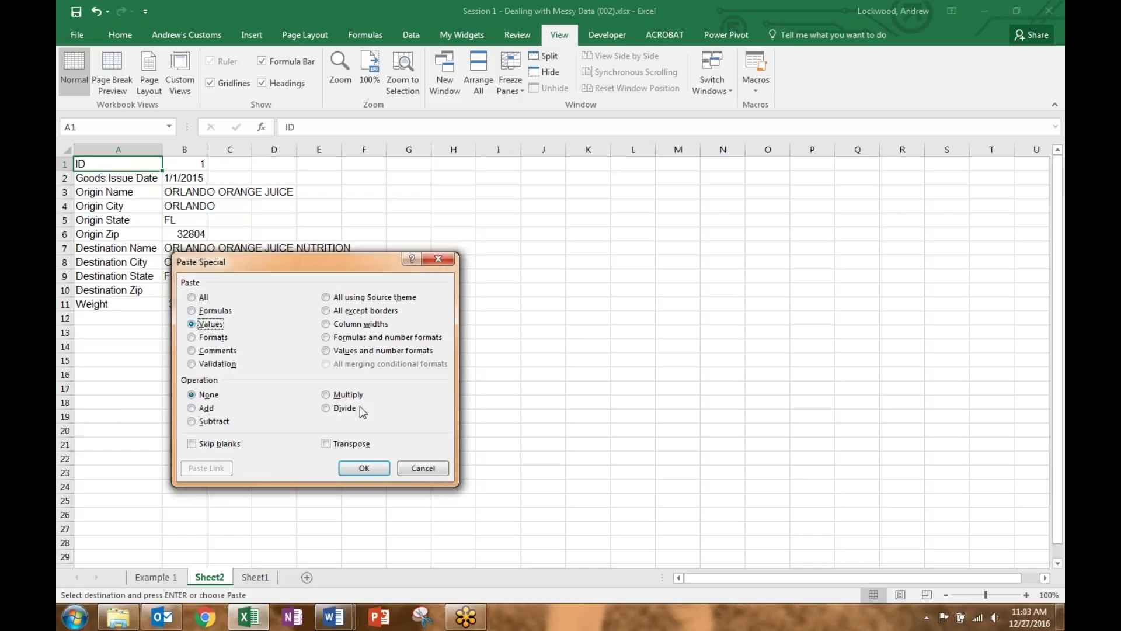
click(326, 444)
click(422, 468)
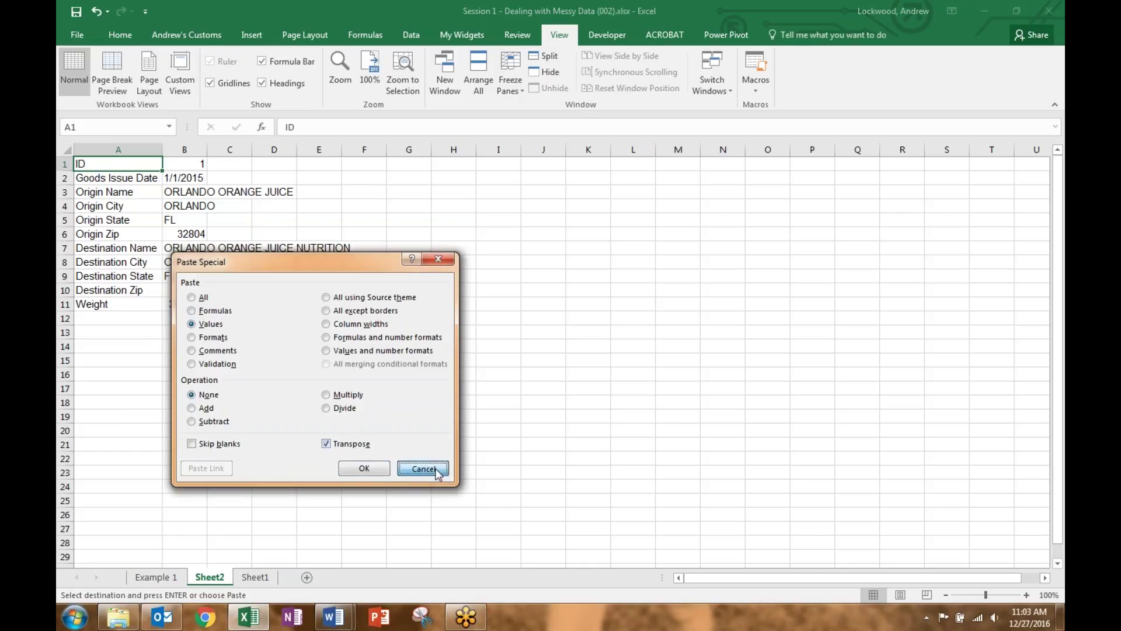
Step: Autofit column B to the sample record, and select the field names A1:A11 and the values B1:B11 in turn
click(301, 334)
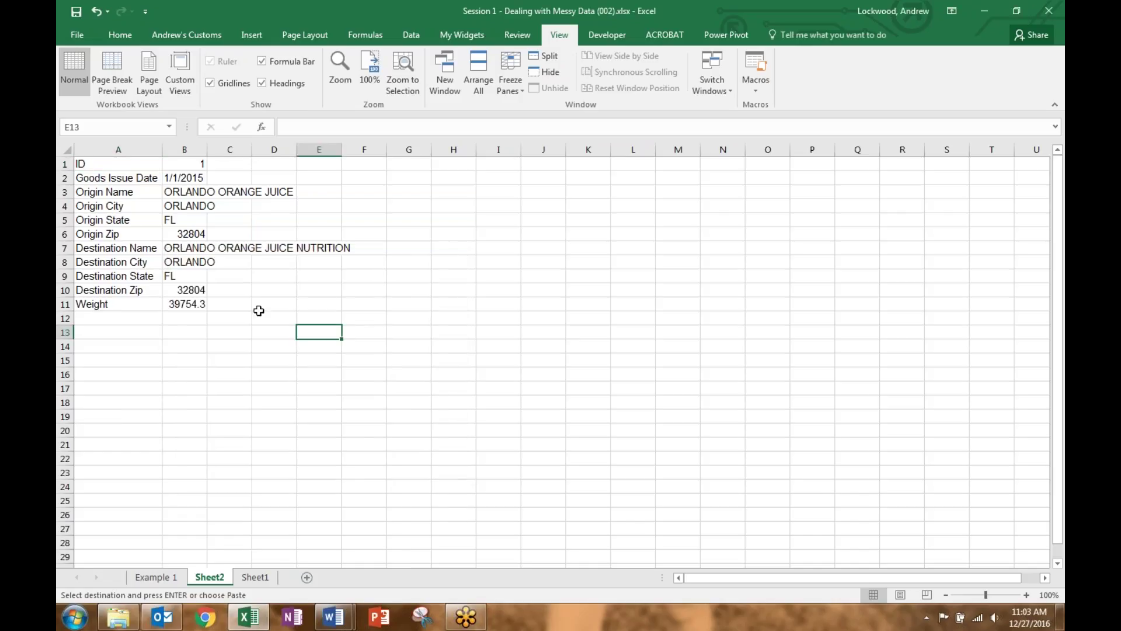
double_click(208, 149)
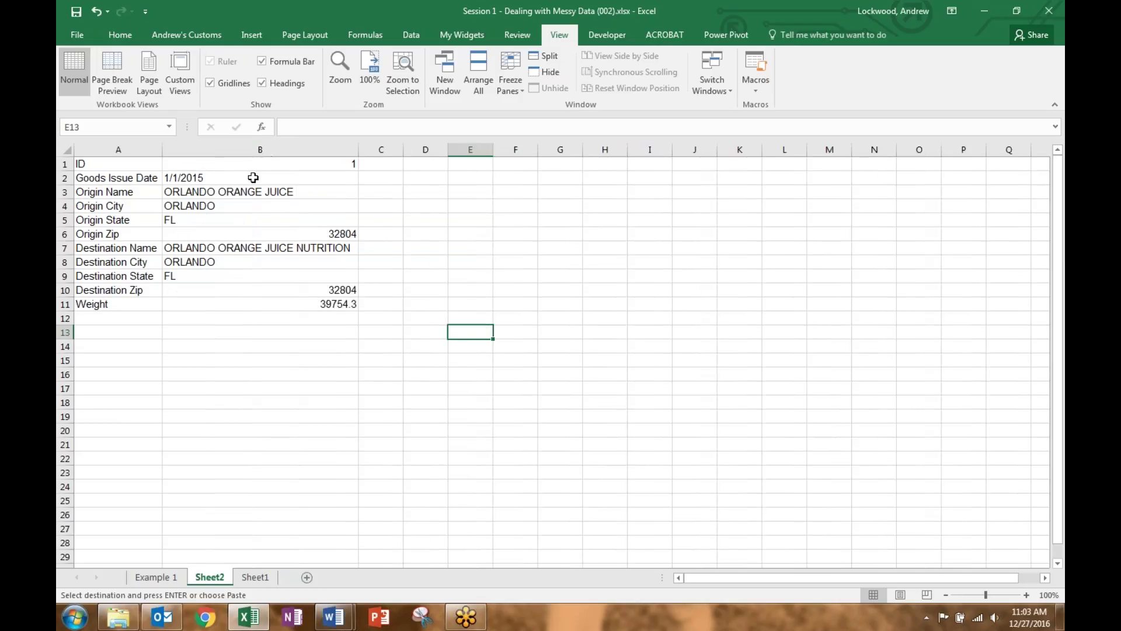
drag(117, 164, 108, 303)
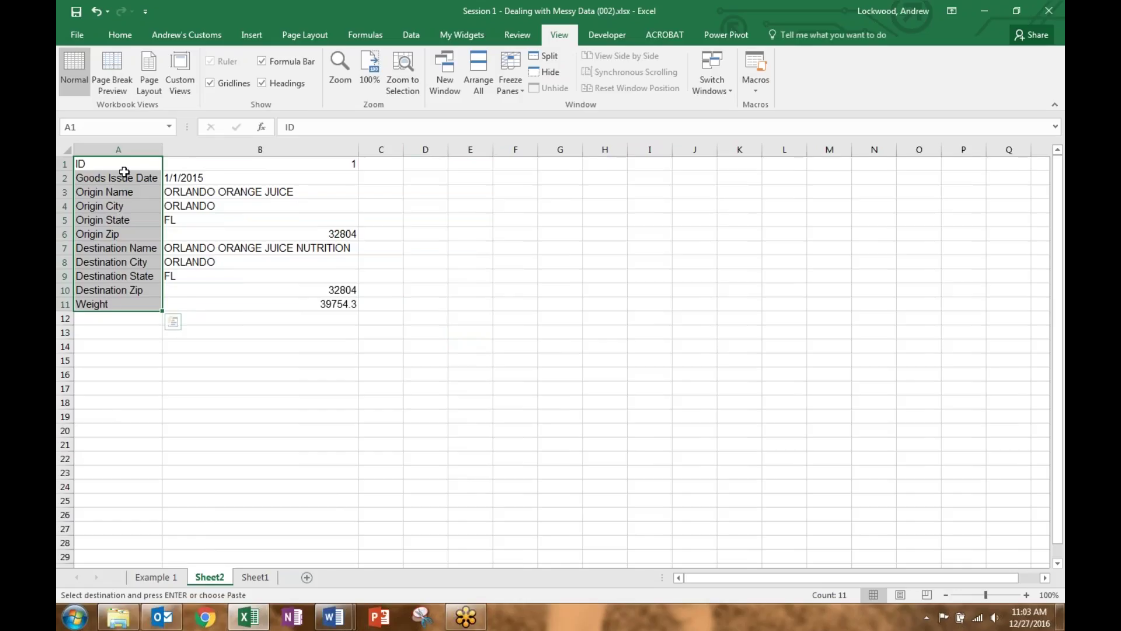
drag(183, 163, 204, 302)
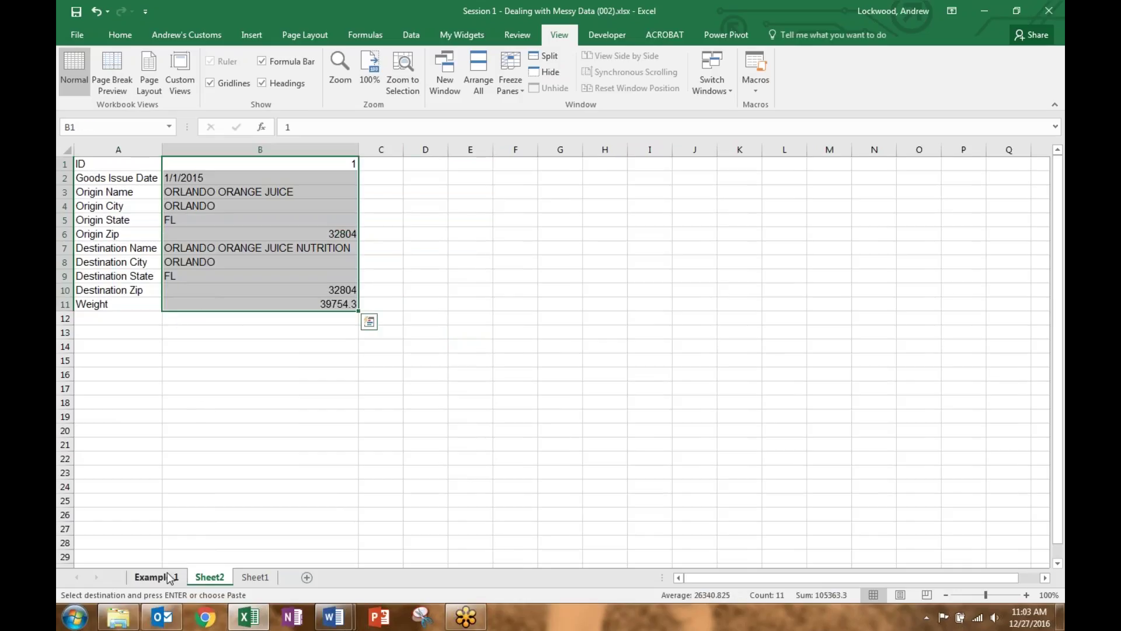
Step: Format the entire shipment table on the Example 1 sheet in Calibri at font size 9
click(170, 578)
click(222, 379)
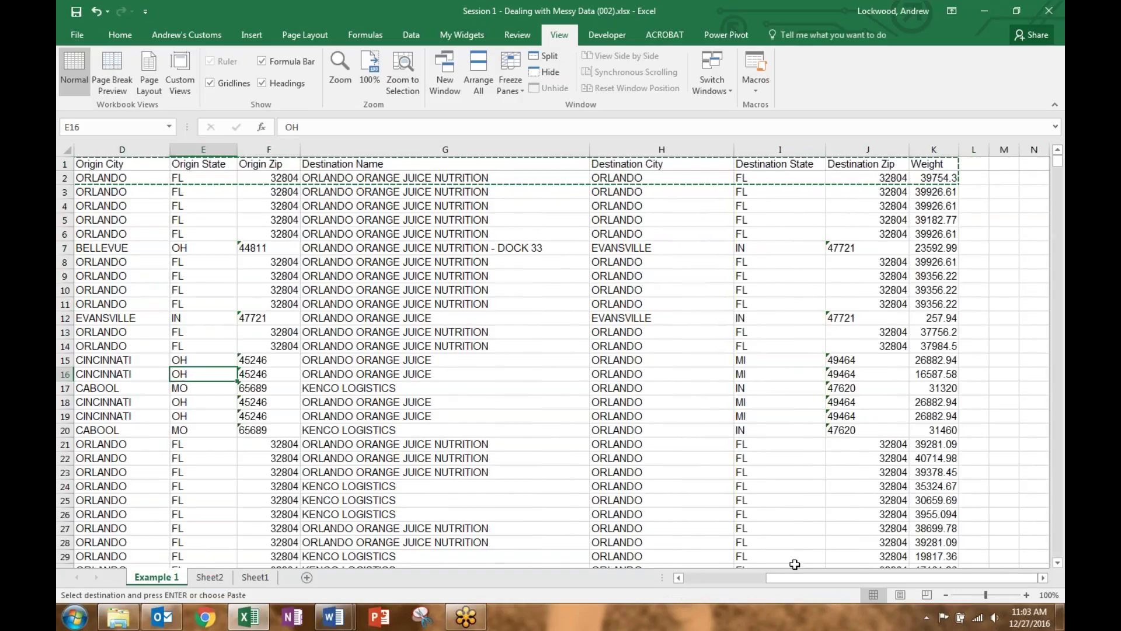
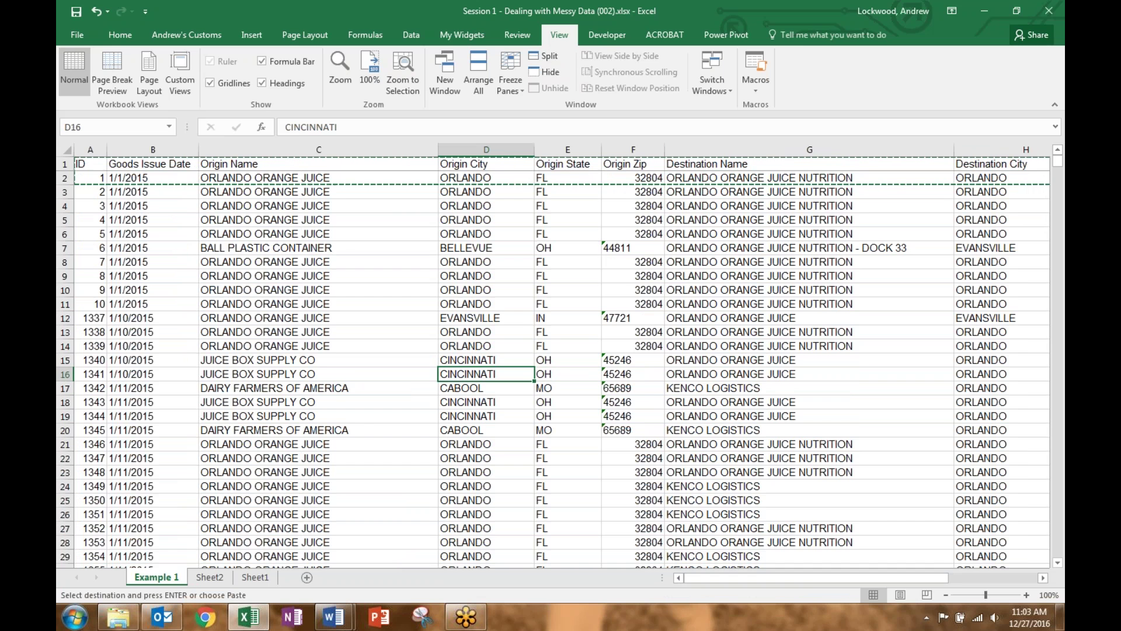
drag(805, 581, 324, 321)
click(324, 321)
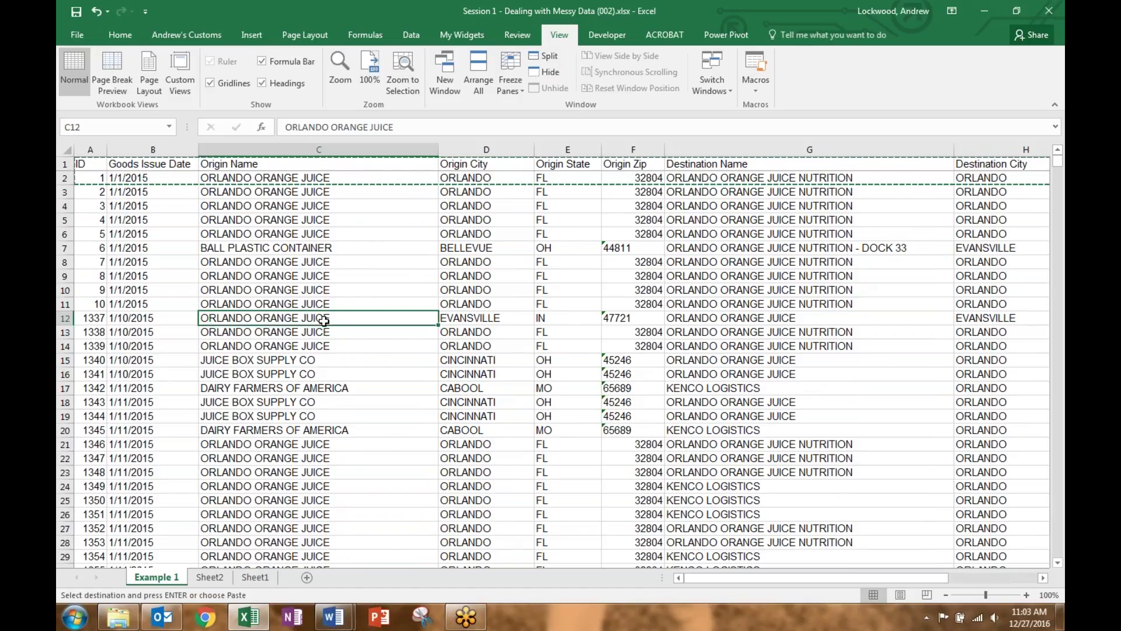
key(ctrl+a)
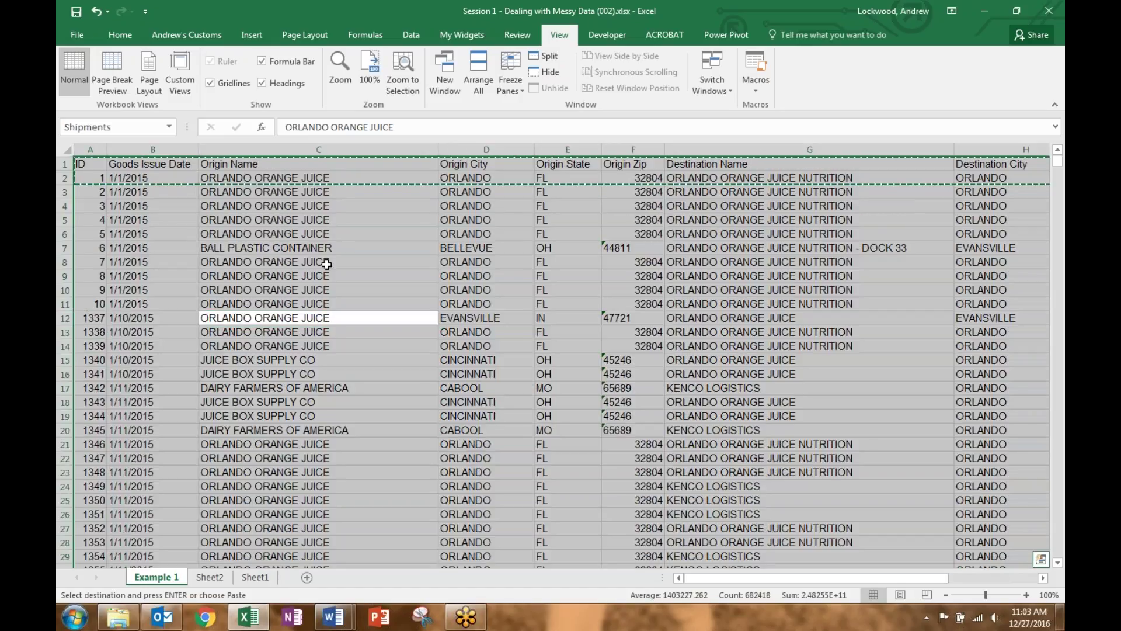
click(125, 35)
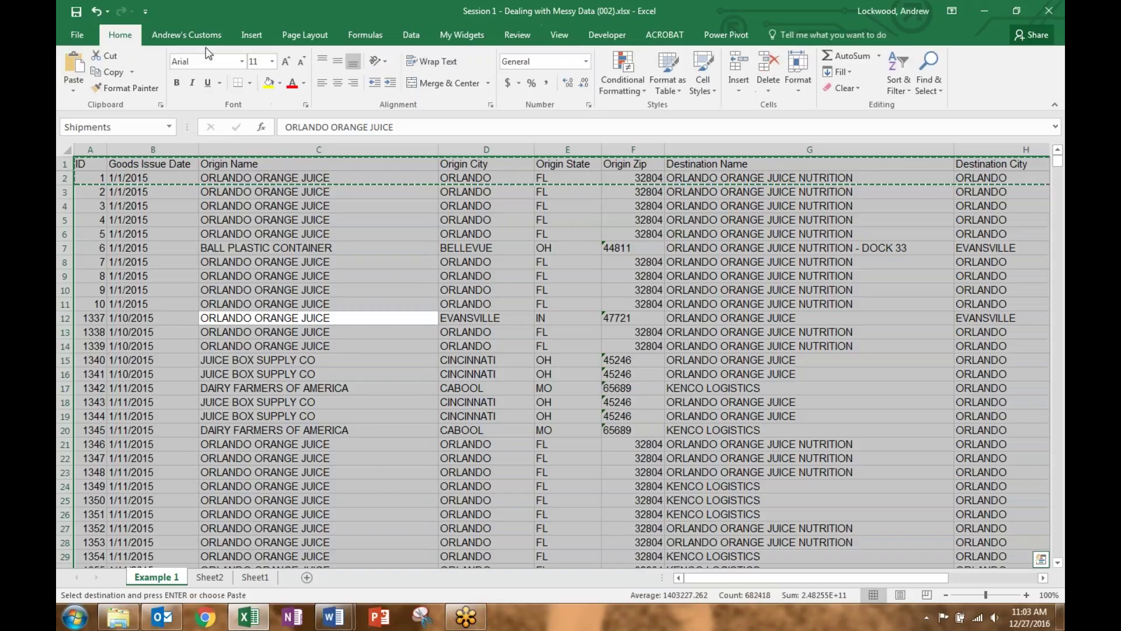
click(300, 62)
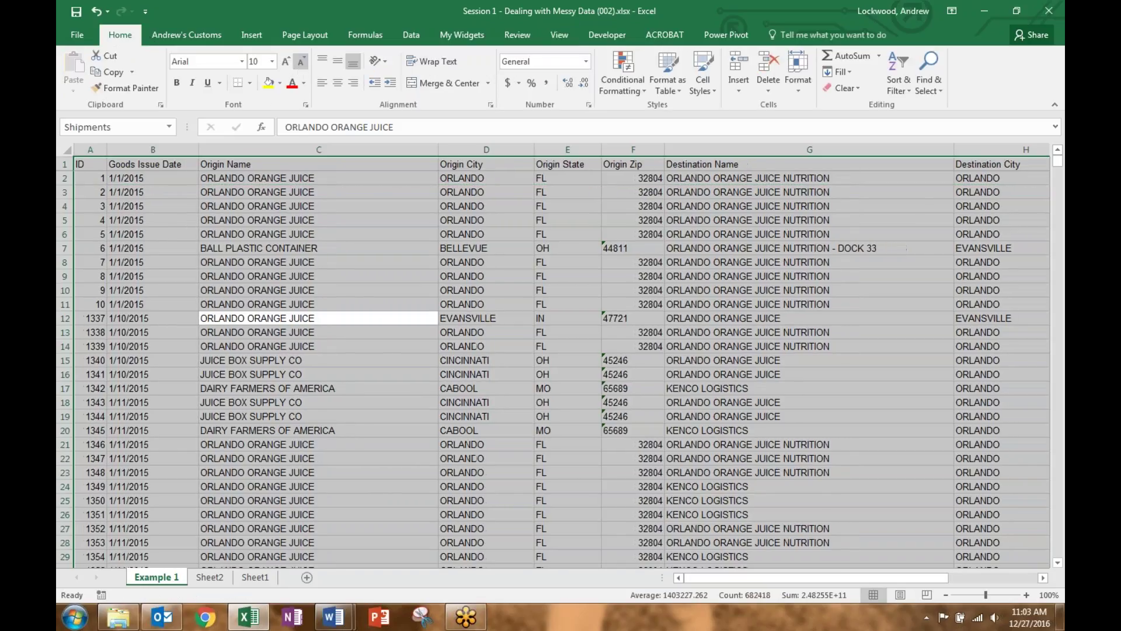
click(241, 61)
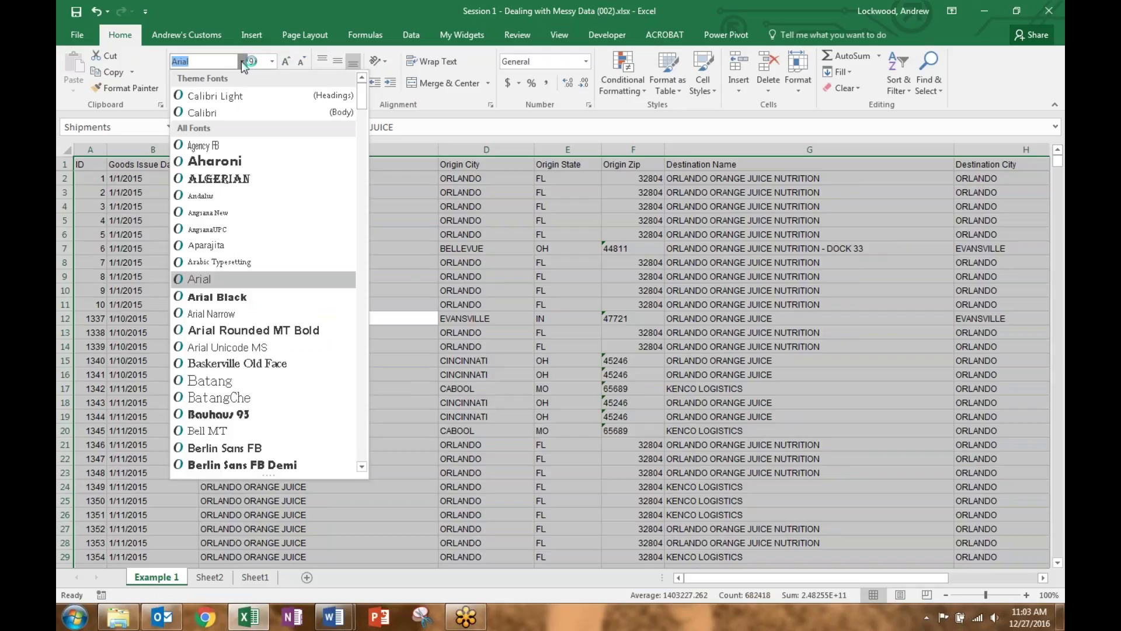
click(240, 113)
click(204, 283)
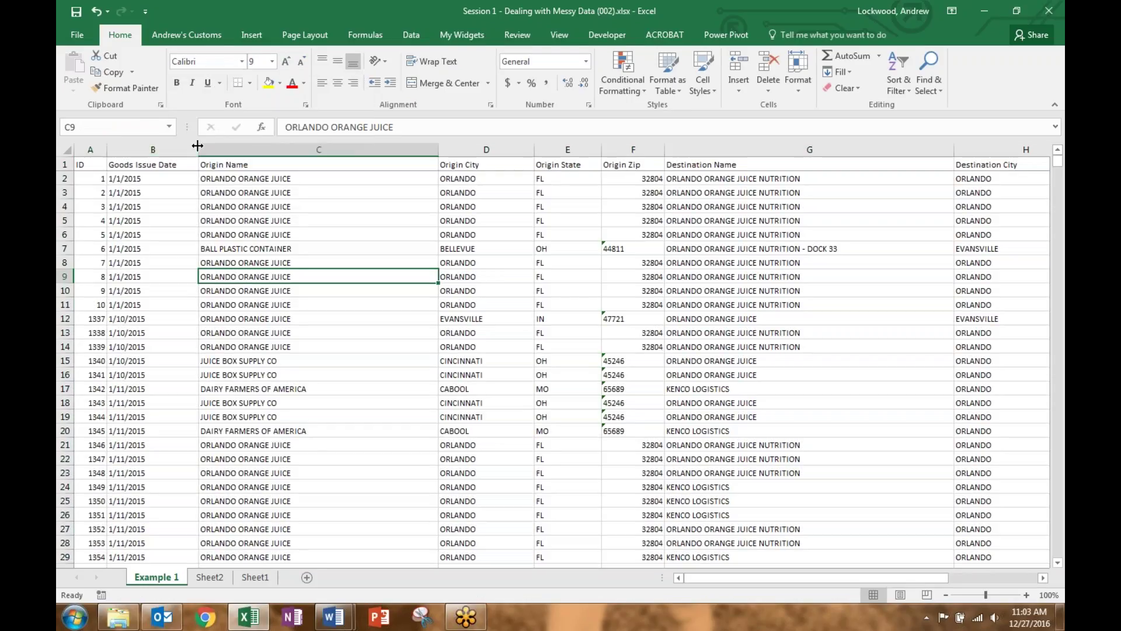
Step: Narrow the columns from Goods Issue Date through Destination Name to reduce the empty space around their contents
double_click(197, 148)
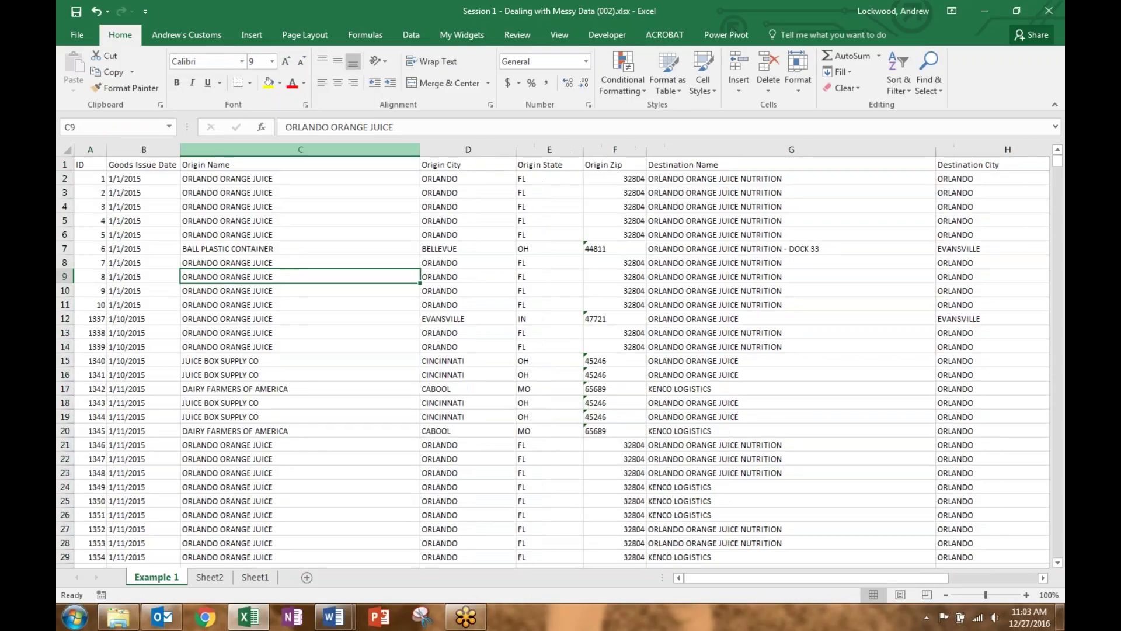
double_click(419, 149)
double_click(497, 149)
double_click(549, 149)
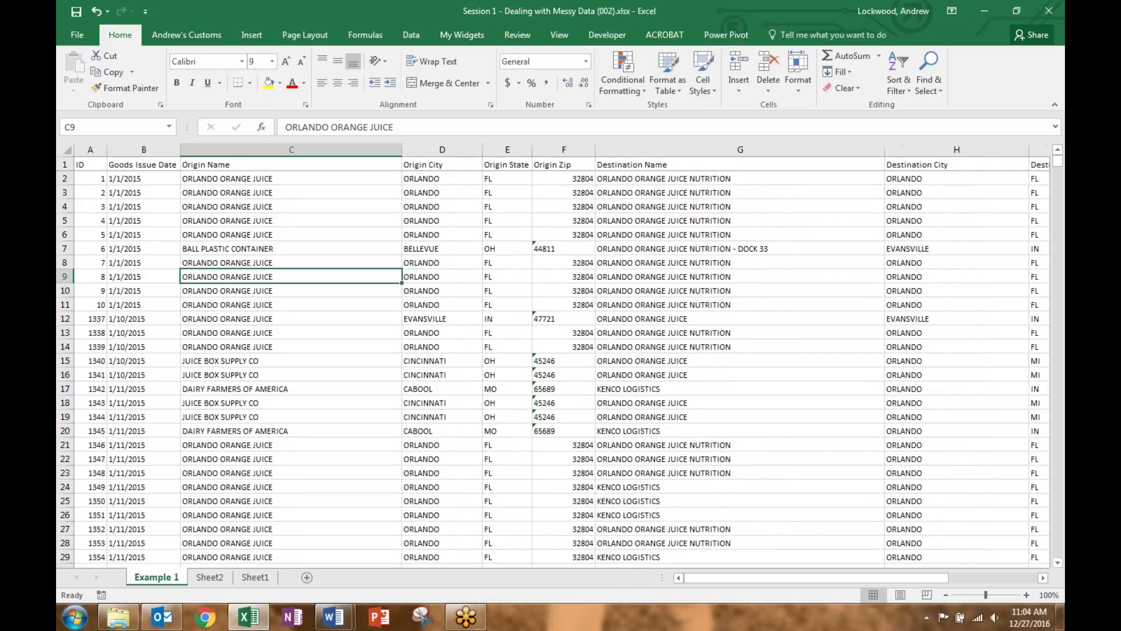
double_click(596, 149)
click(876, 149)
double_click(875, 150)
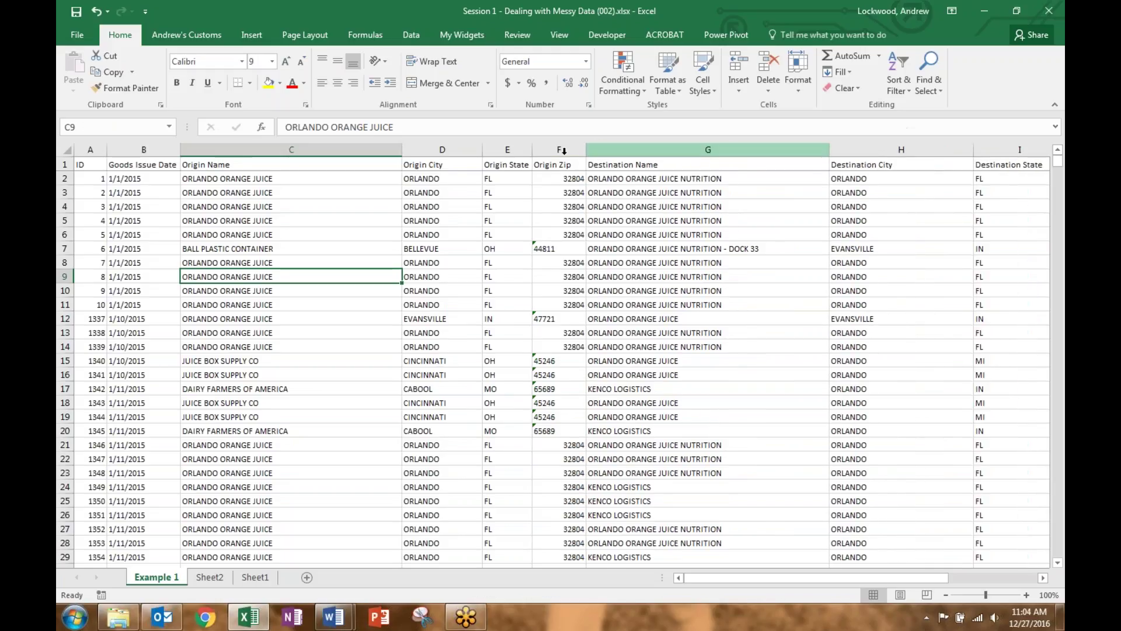
double_click(401, 151)
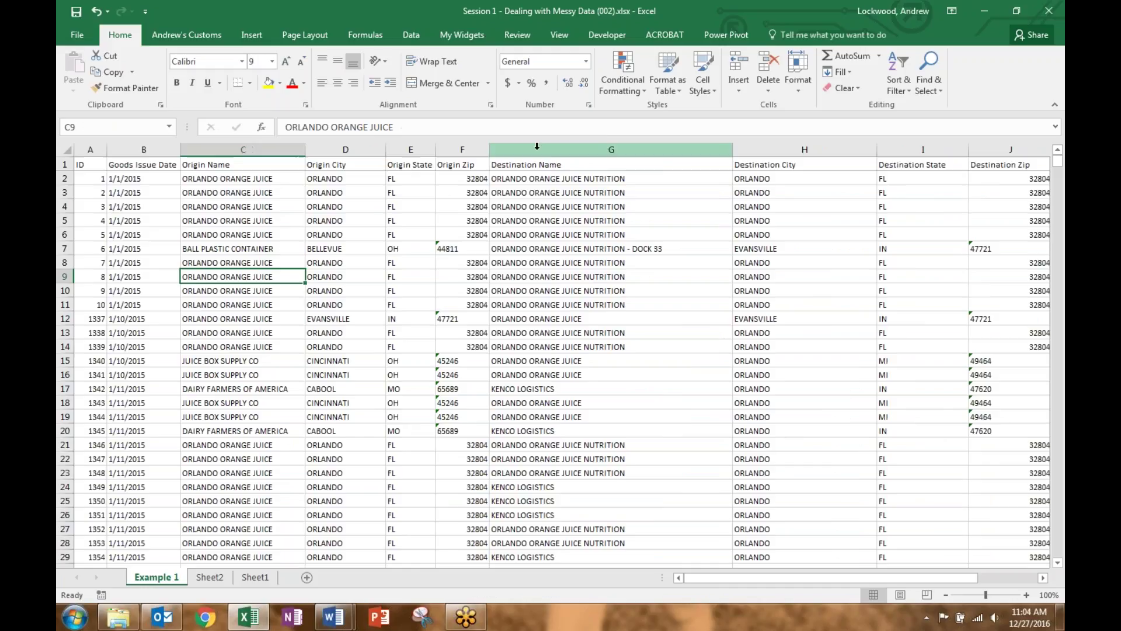
Step: Narrow the Destination Name column further and tighten the remaining destination and Weight columns
drag(733, 149, 638, 149)
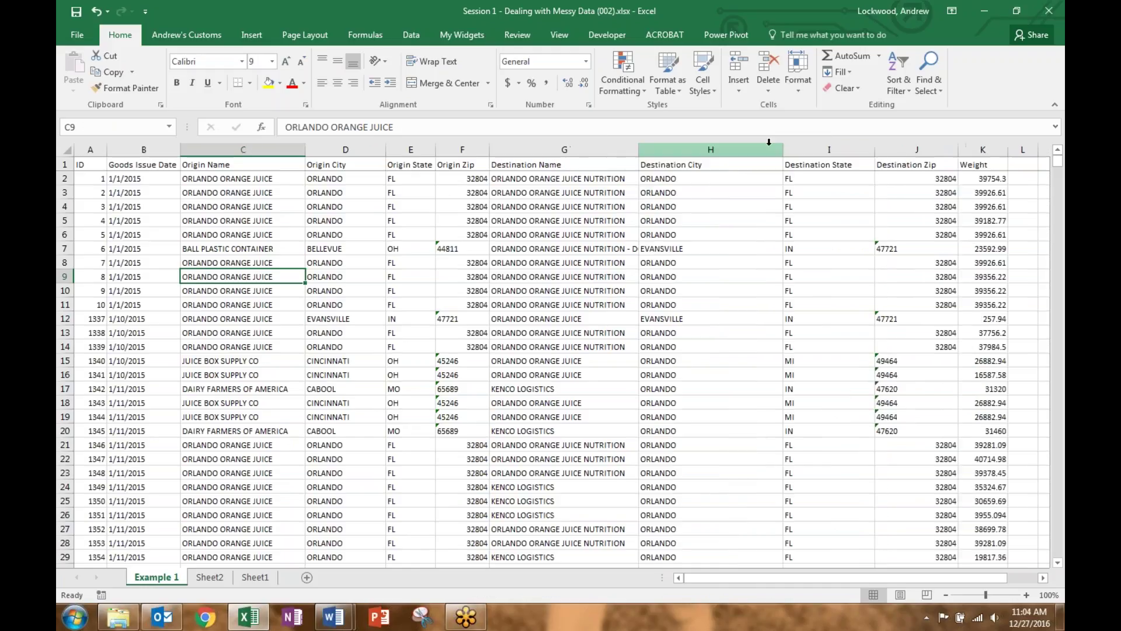
drag(783, 150, 753, 151)
mouse_move(837, 150)
mouse_down()
mouse_move(819, 151)
mouse_move(854, 150)
mouse_up()
Step: Wrap the text of headers A1:K1 and resize the Destination State and Destination Zip columns for two-line headers
drag(78, 167, 831, 166)
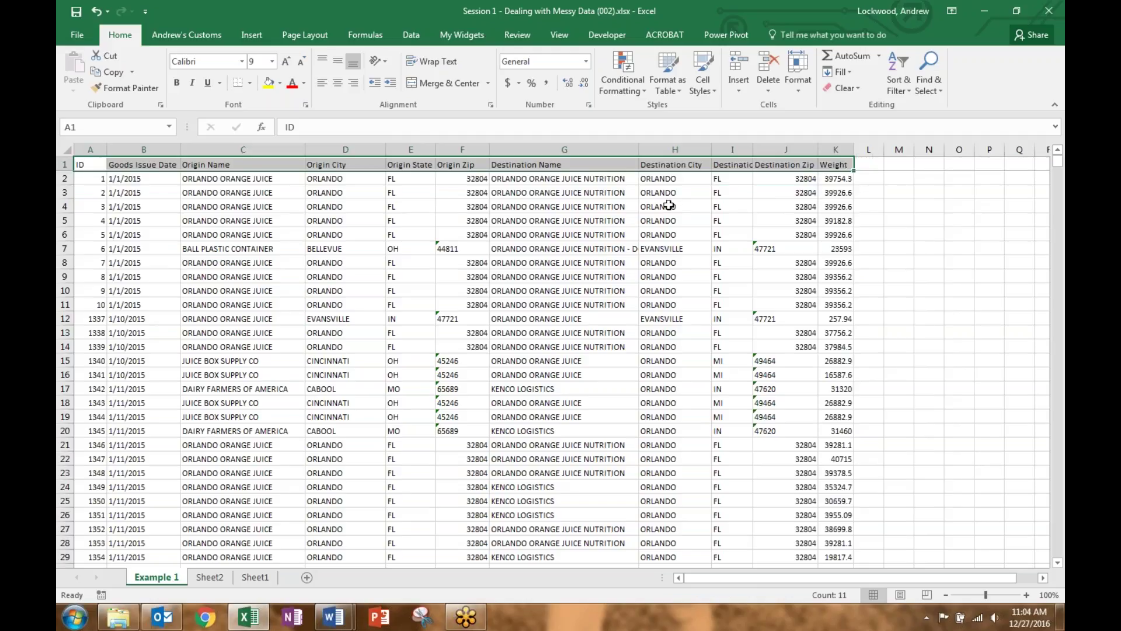
click(435, 61)
drag(753, 150, 814, 150)
click(832, 272)
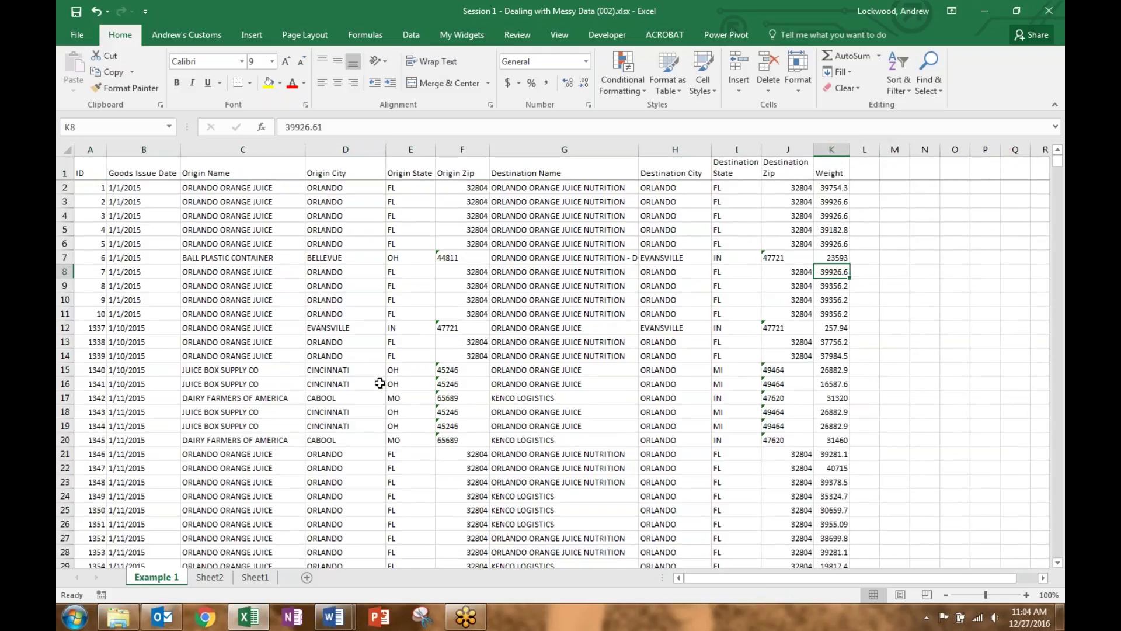
Step: Add filters to the header row of the shipment table
click(394, 355)
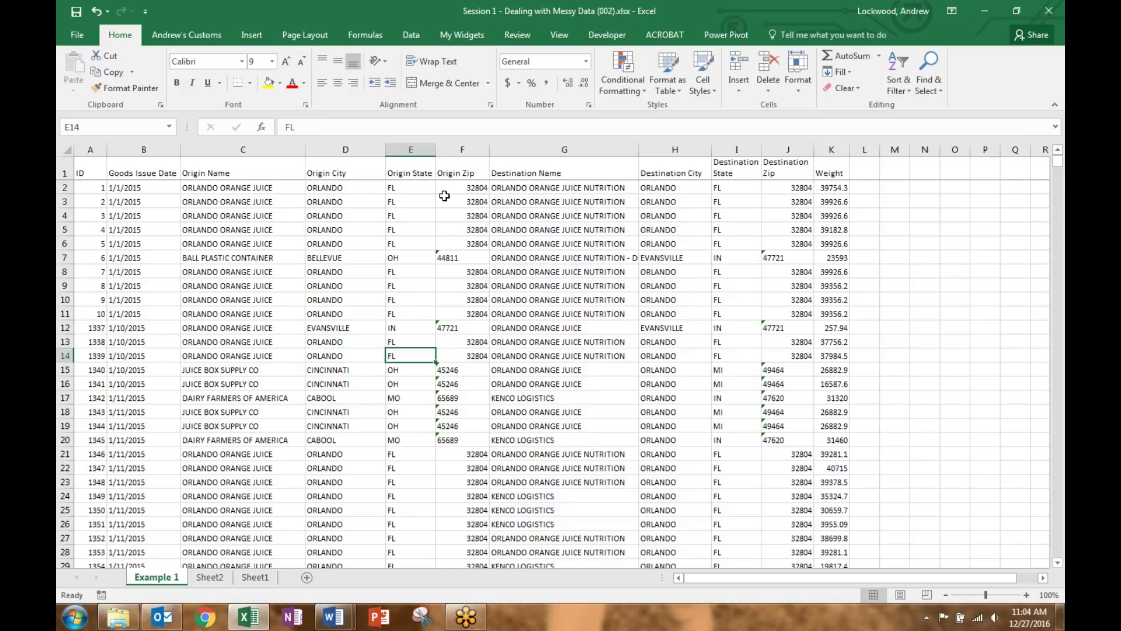
drag(81, 161, 836, 167)
click(476, 236)
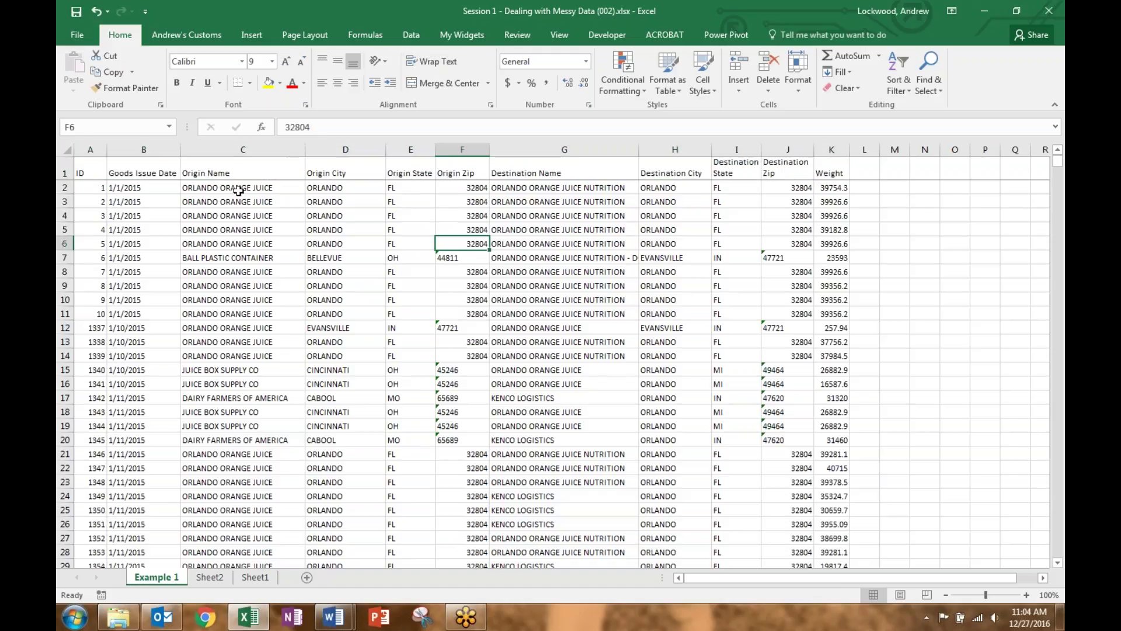
click(409, 37)
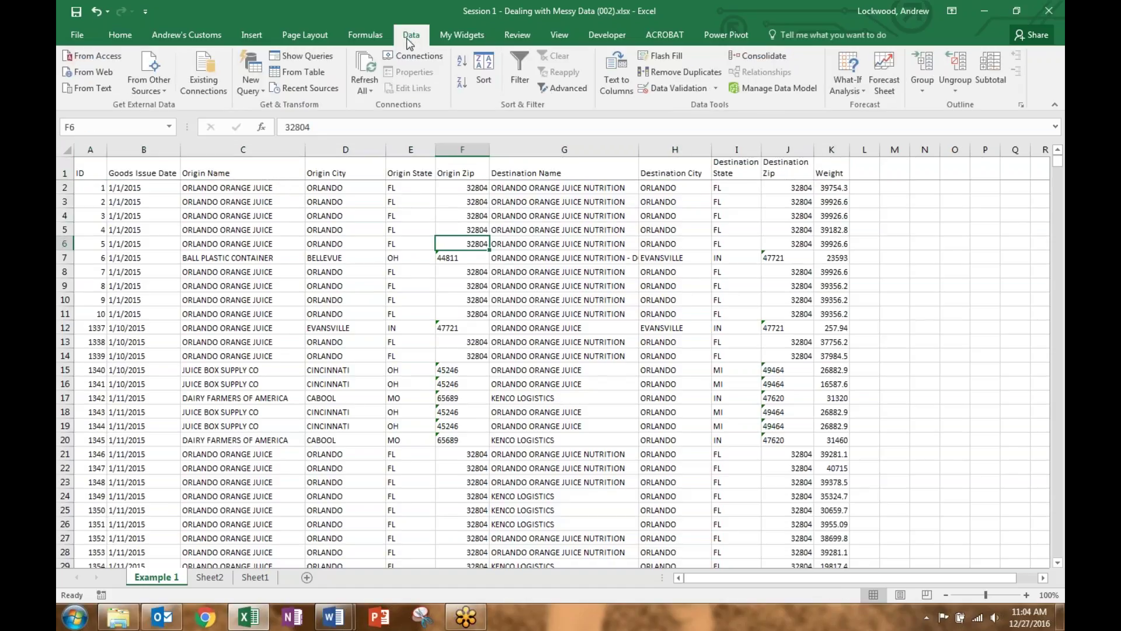
click(518, 80)
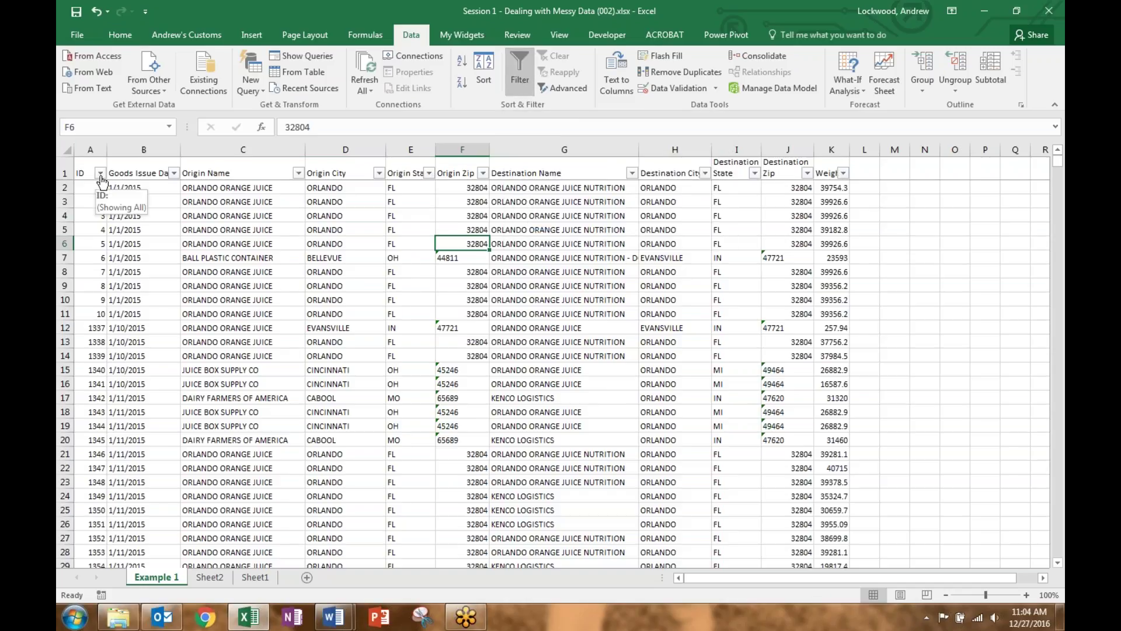
Step: Review the available filter values of the ID and Goods Issue Date columns without applying a filter
click(100, 173)
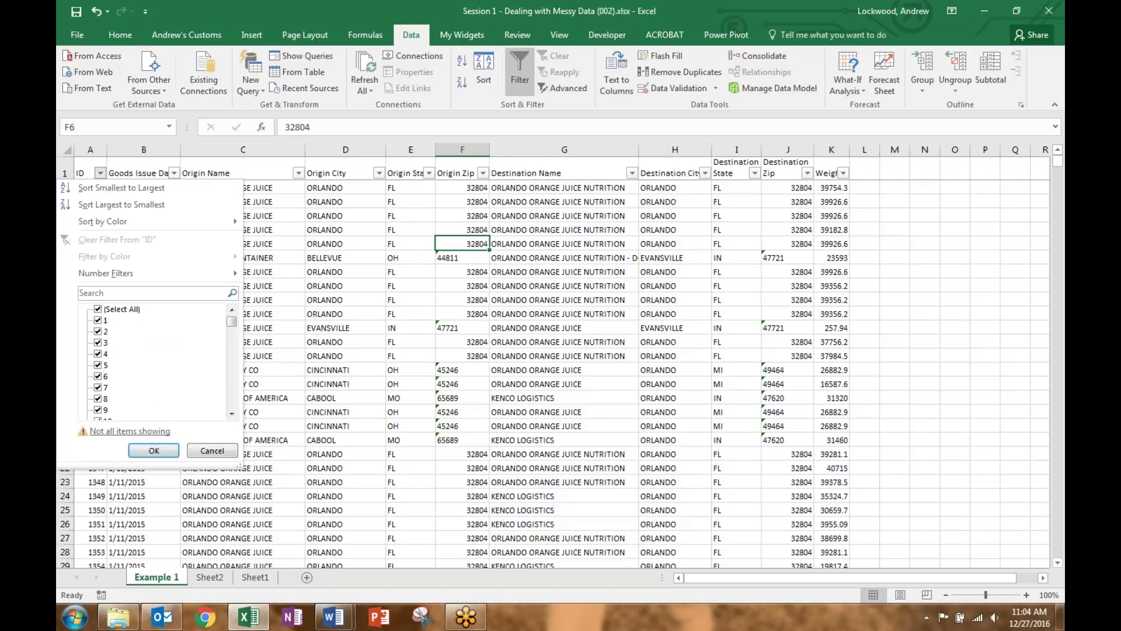
click(213, 452)
click(175, 173)
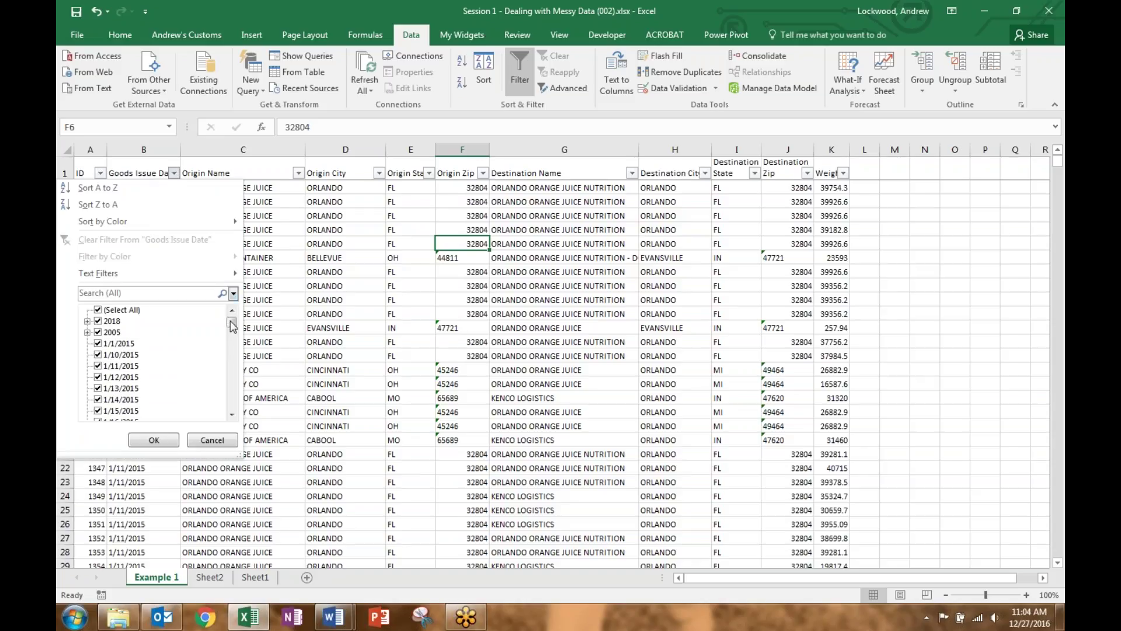
click(212, 440)
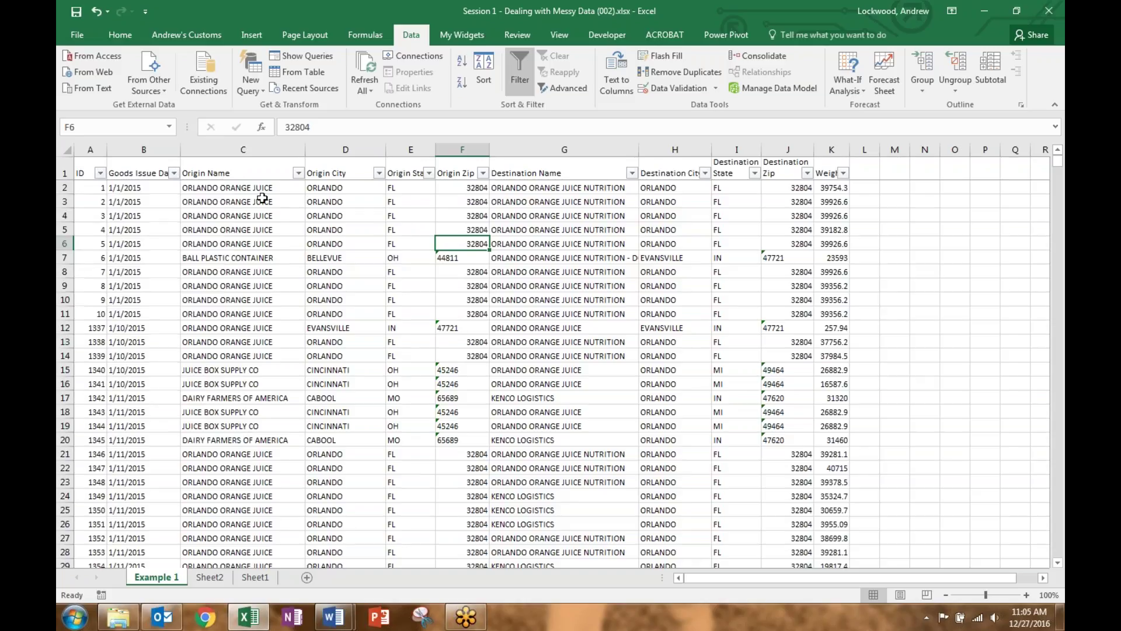
Step: Highlight the Origin Name and Origin City, Goods Issue Date, and Destination Zip columns in turn
drag(240, 151, 340, 149)
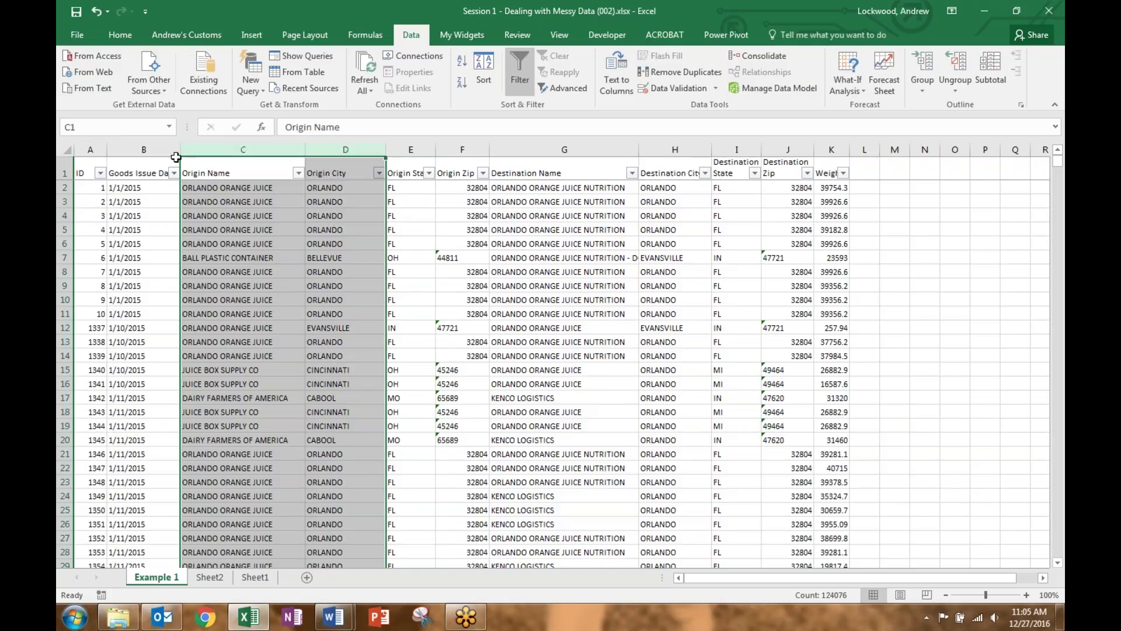
drag(99, 147, 130, 149)
click(129, 149)
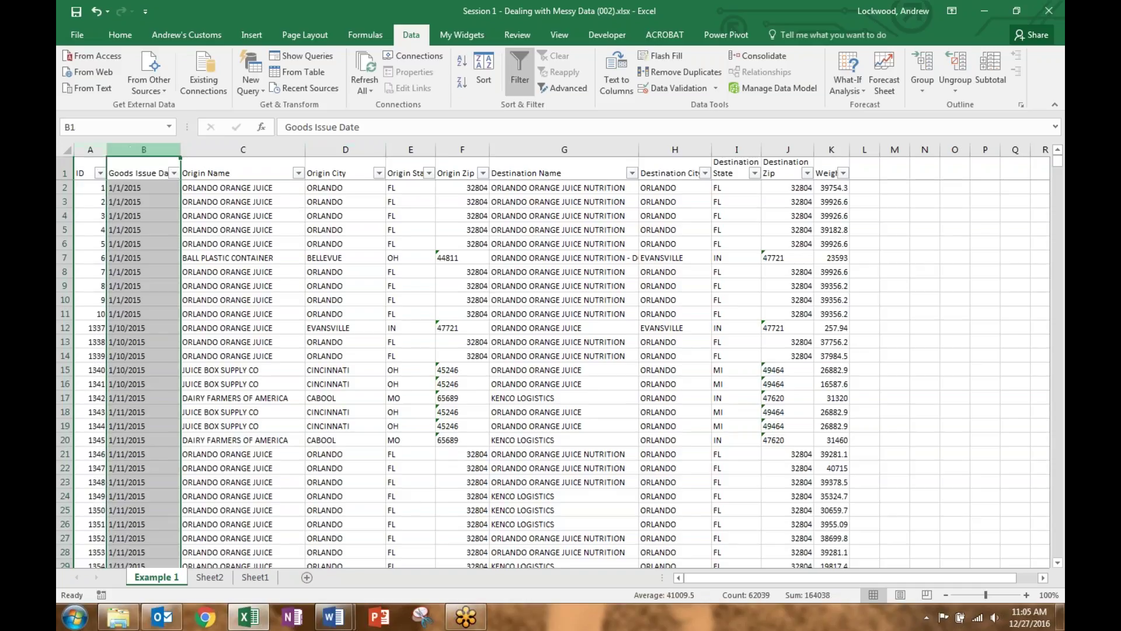
click(132, 186)
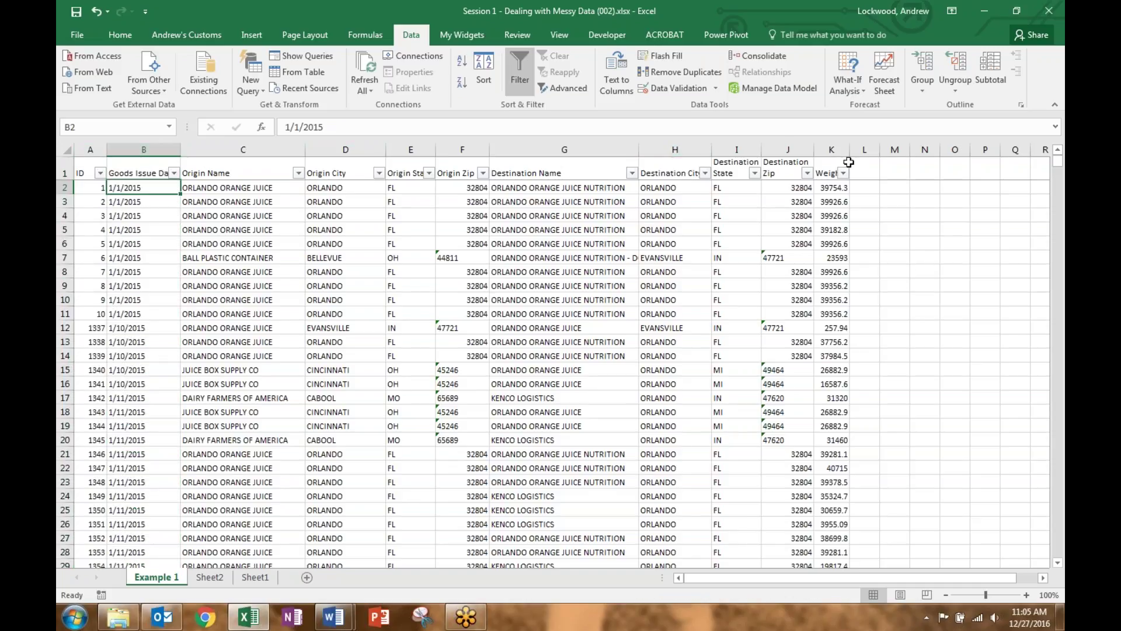
click(787, 149)
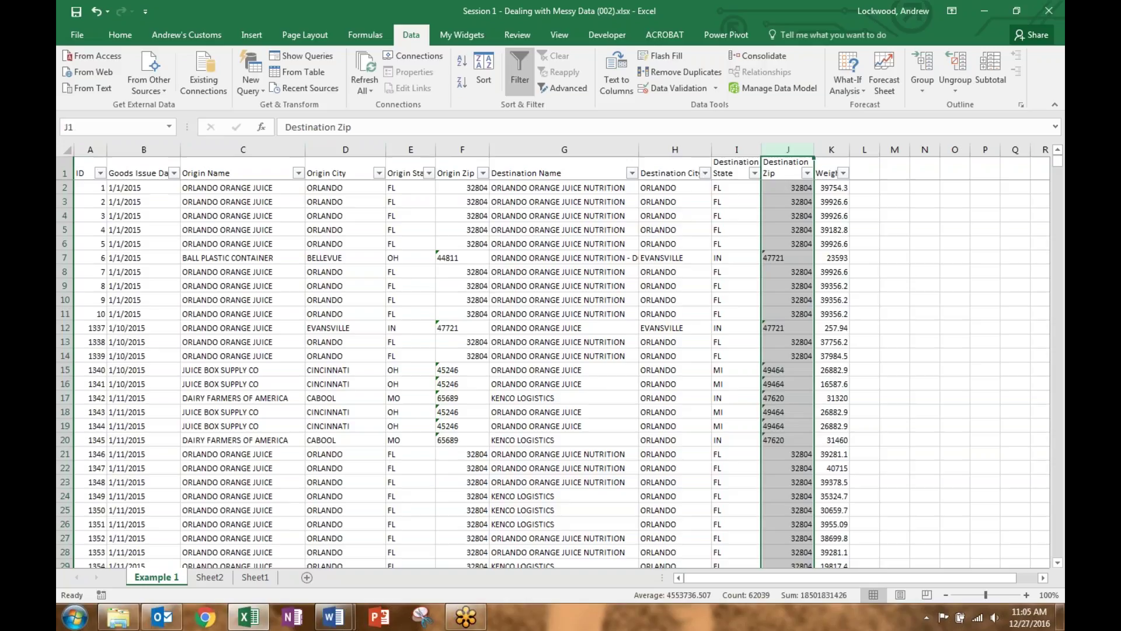
Step: Review the available filter values of the Origin State and Goods Issue Date columns without applying a filter
click(430, 173)
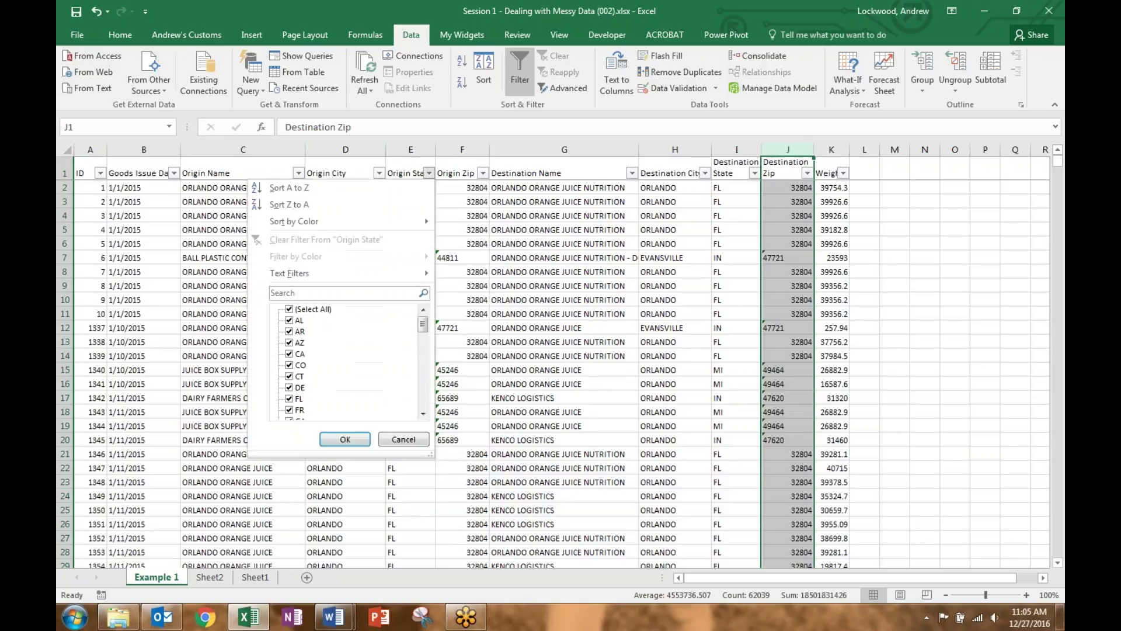
click(403, 439)
click(175, 174)
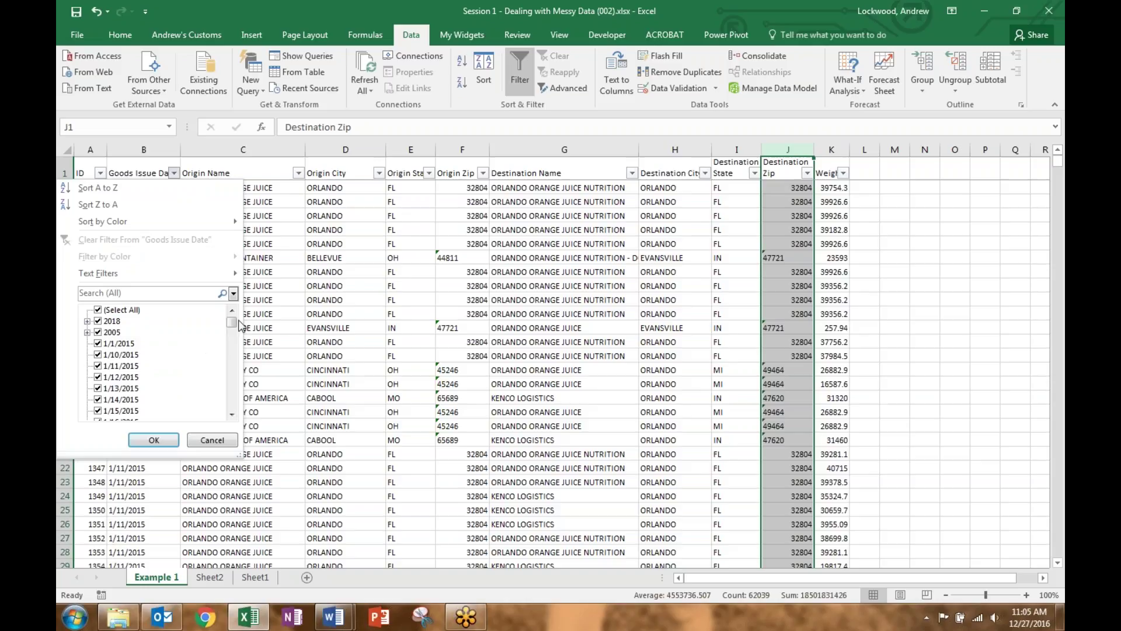
mouse_move(230, 324)
mouse_down()
mouse_move(233, 362)
mouse_move(236, 320)
mouse_up()
click(212, 442)
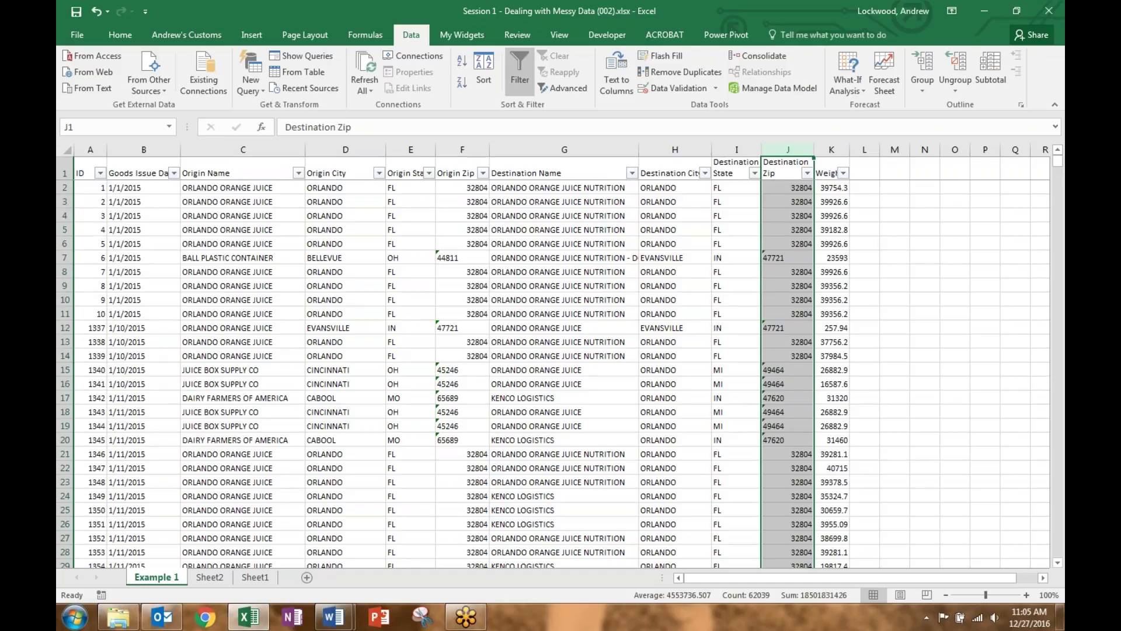
Step: Review the Origin Zip filter values from the start to the end of the list without applying a filter
click(482, 173)
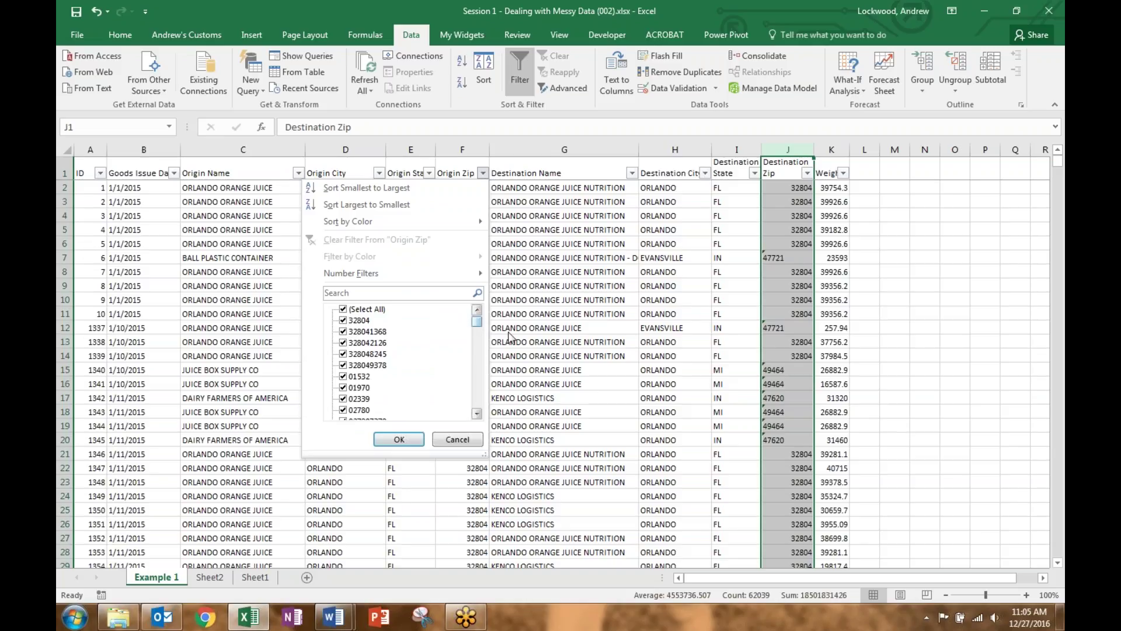
drag(477, 322, 479, 329)
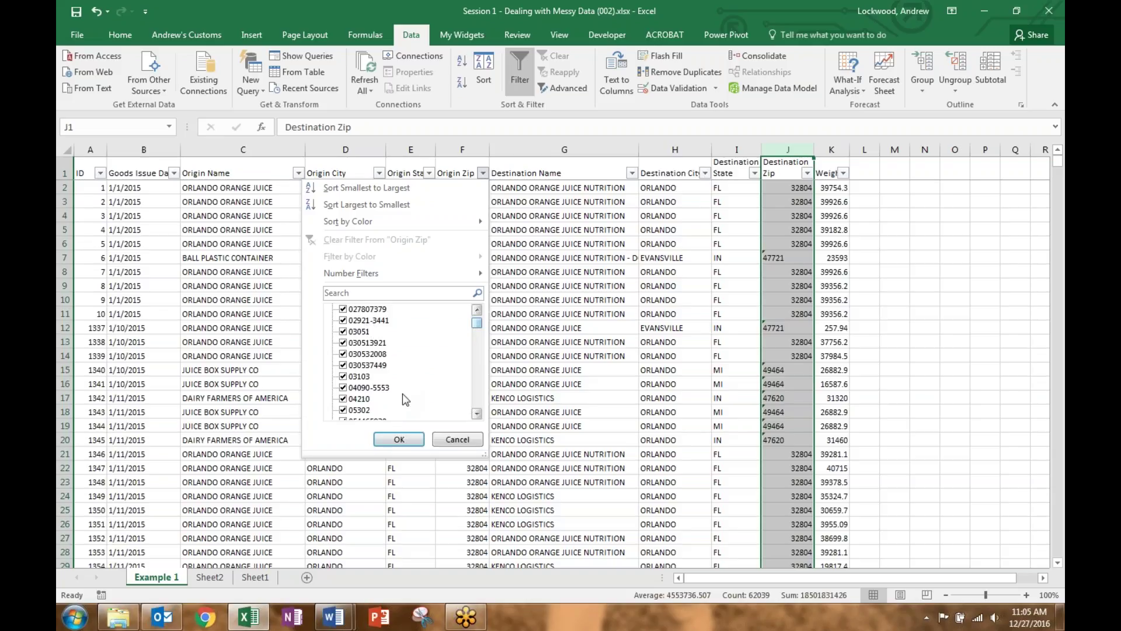
drag(477, 324, 480, 408)
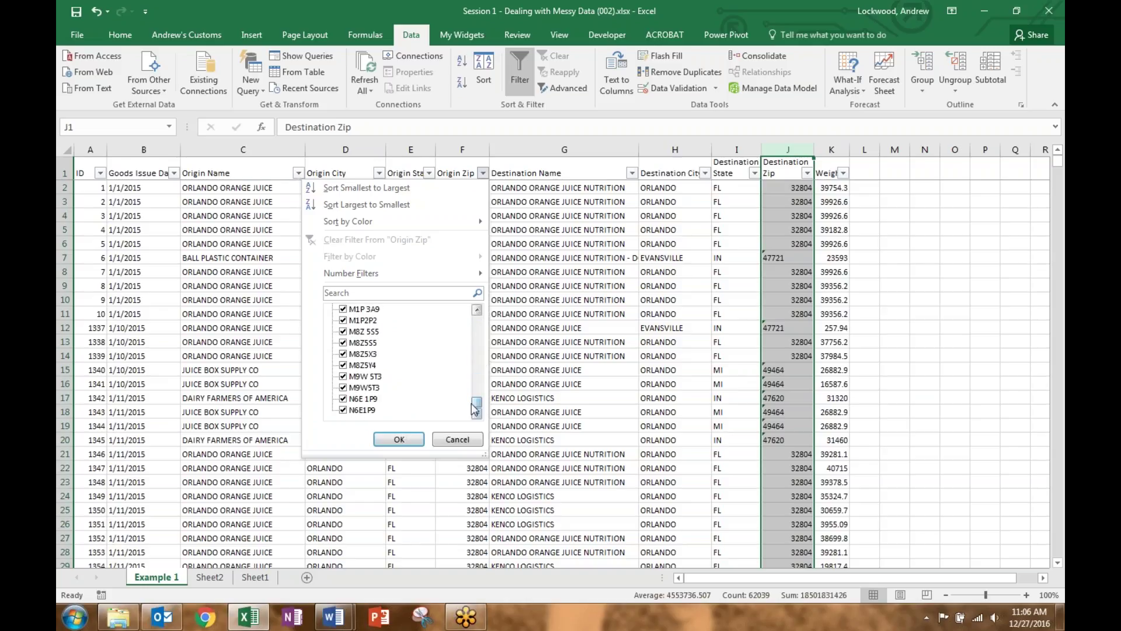
click(477, 314)
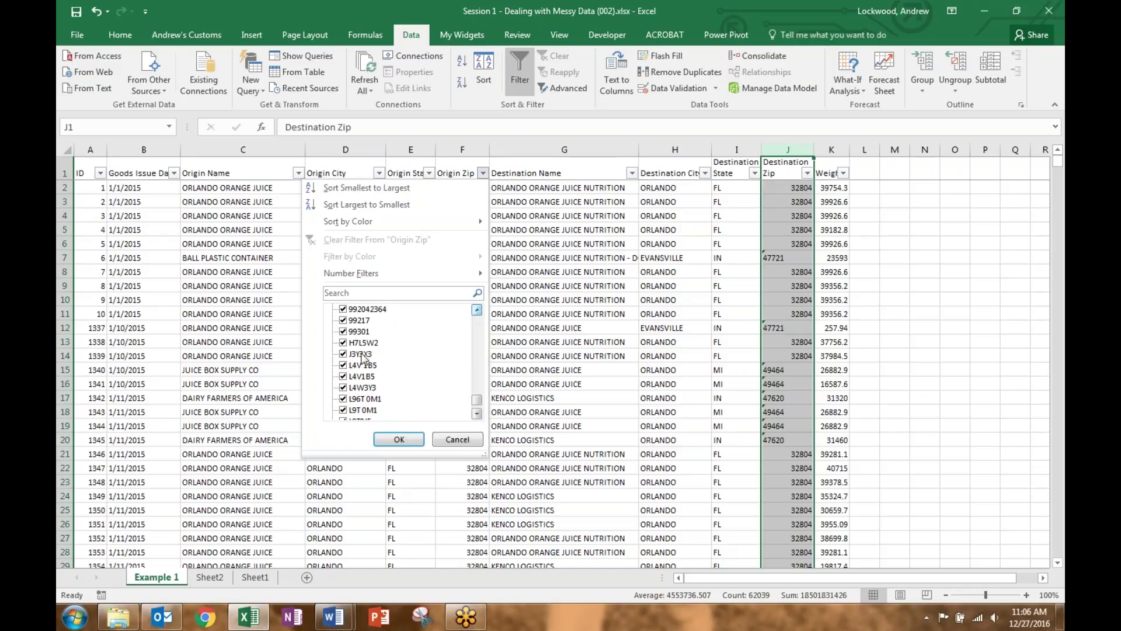
click(458, 440)
click(705, 368)
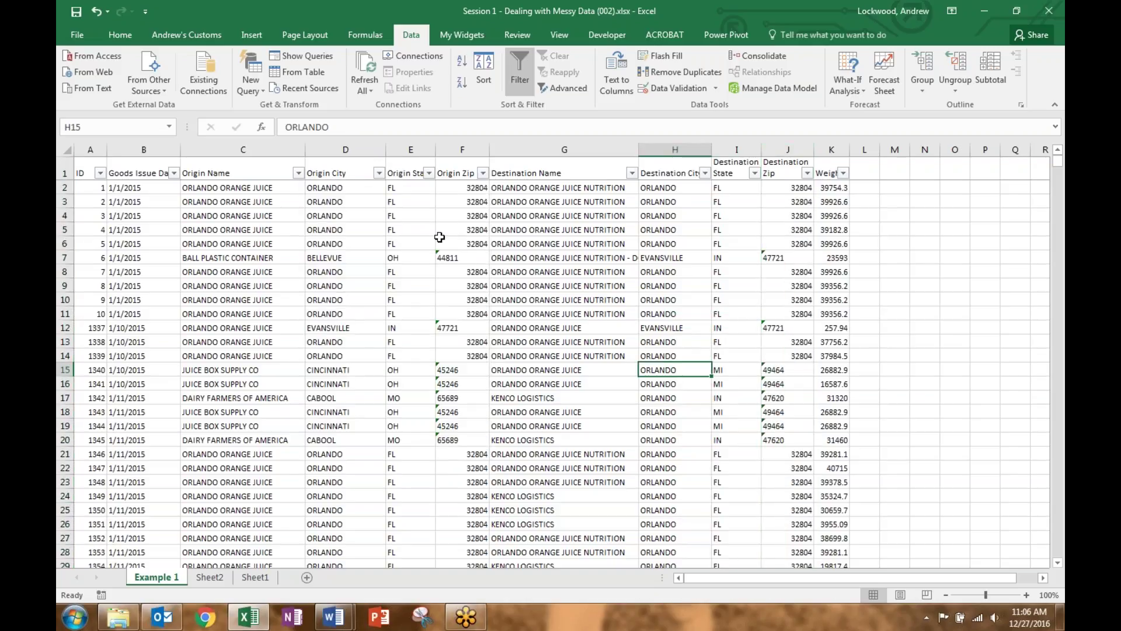
Step: Inspect the flagged Origin Zip cells F7 and F12 and view the error-checking options for F7
click(453, 257)
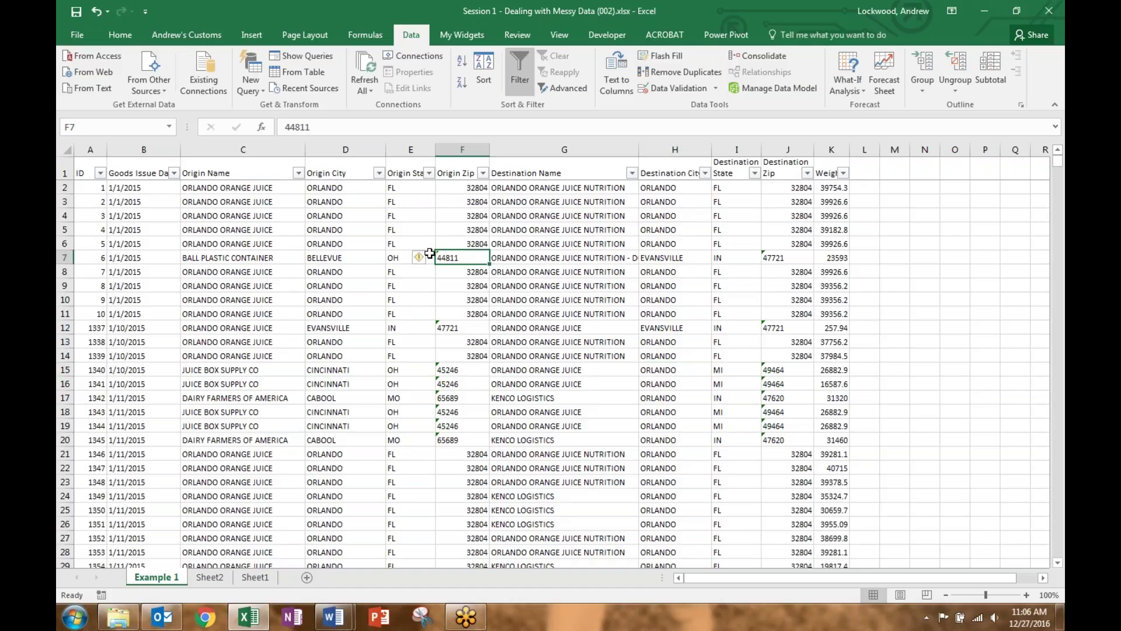
click(469, 328)
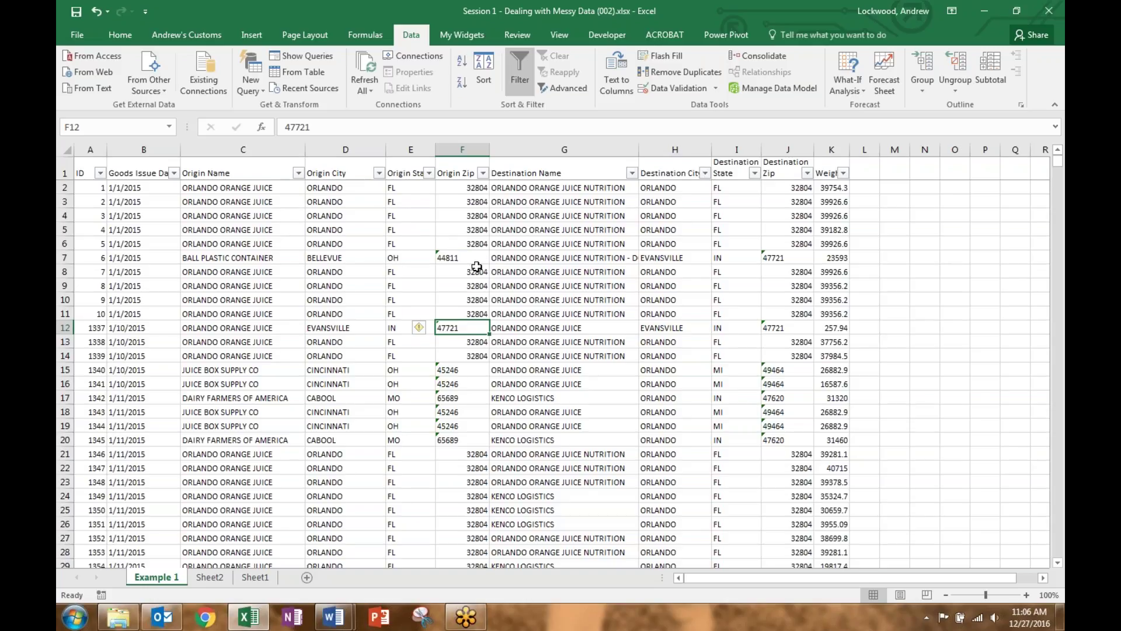
click(466, 257)
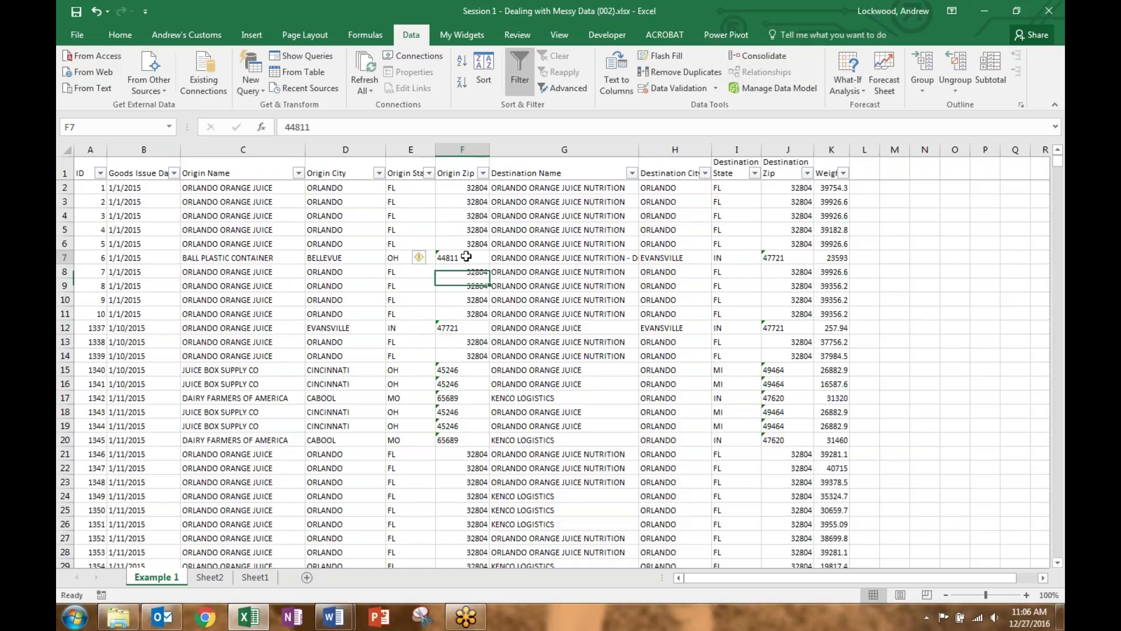
click(422, 258)
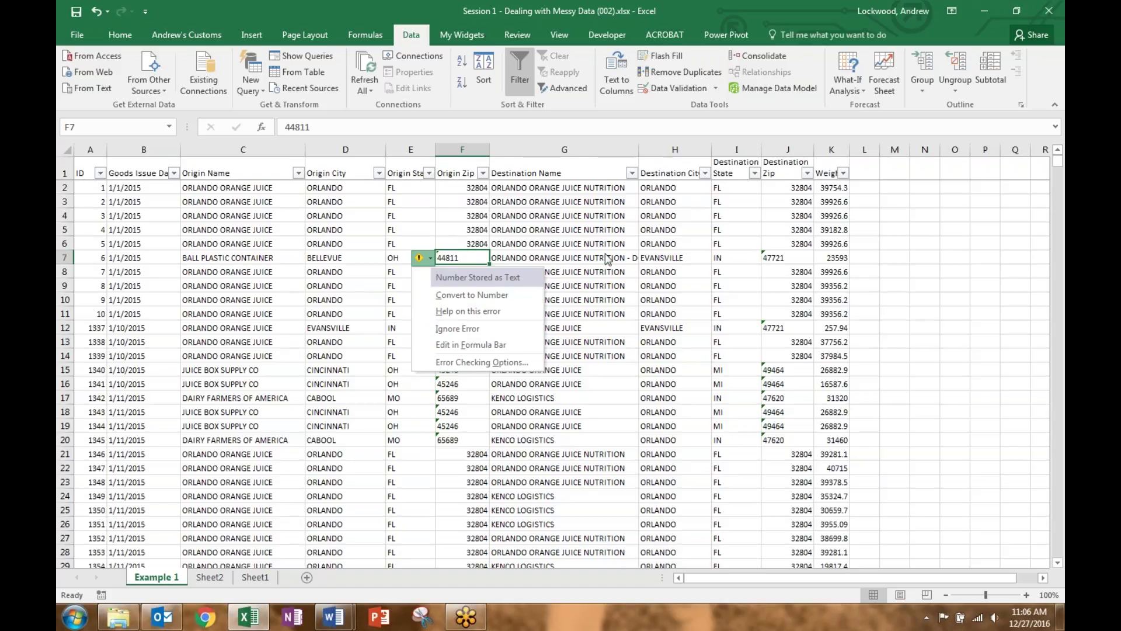
click(565, 255)
Step: View the error-checking options for Origin Zip ranges F7:F16 and F7:F20 without converting them to numbers
drag(466, 259, 483, 376)
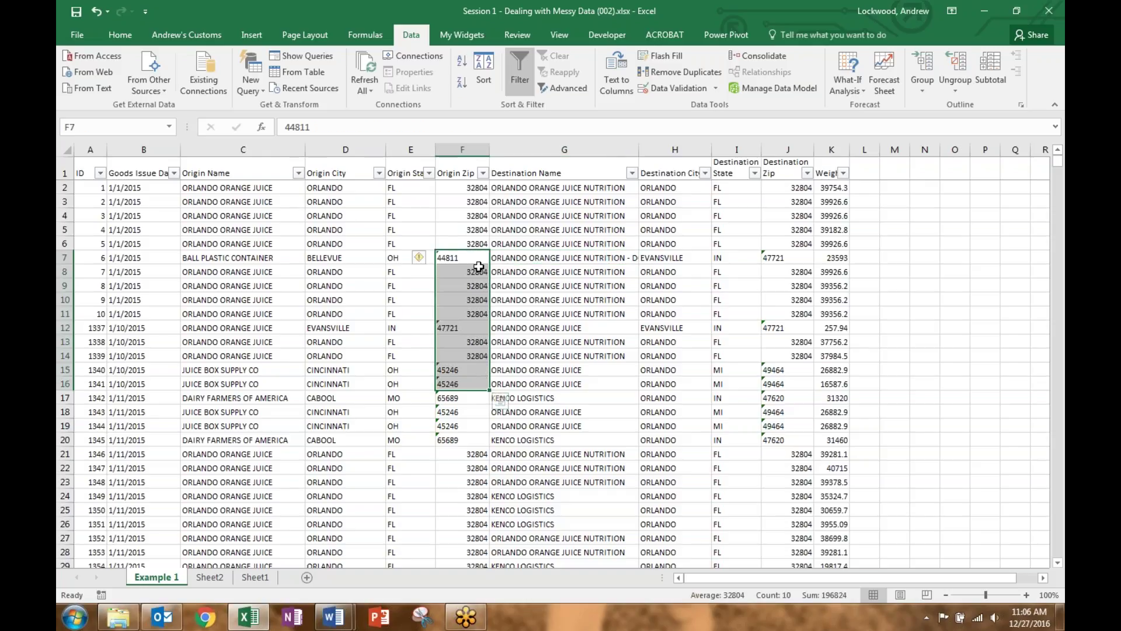
click(420, 258)
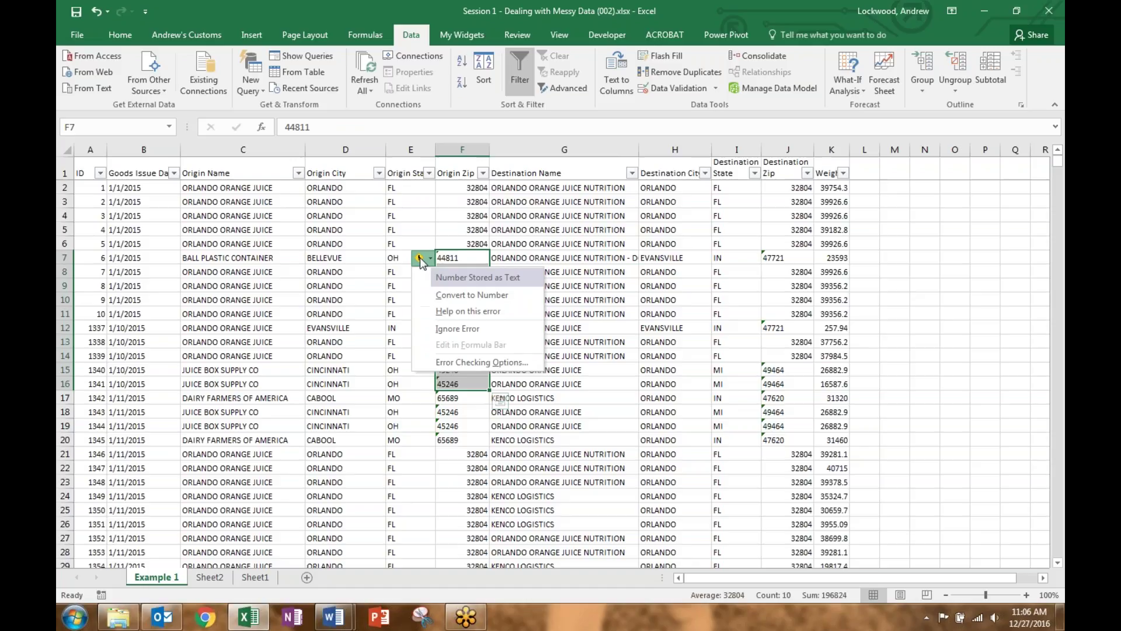
click(464, 231)
drag(472, 257, 470, 442)
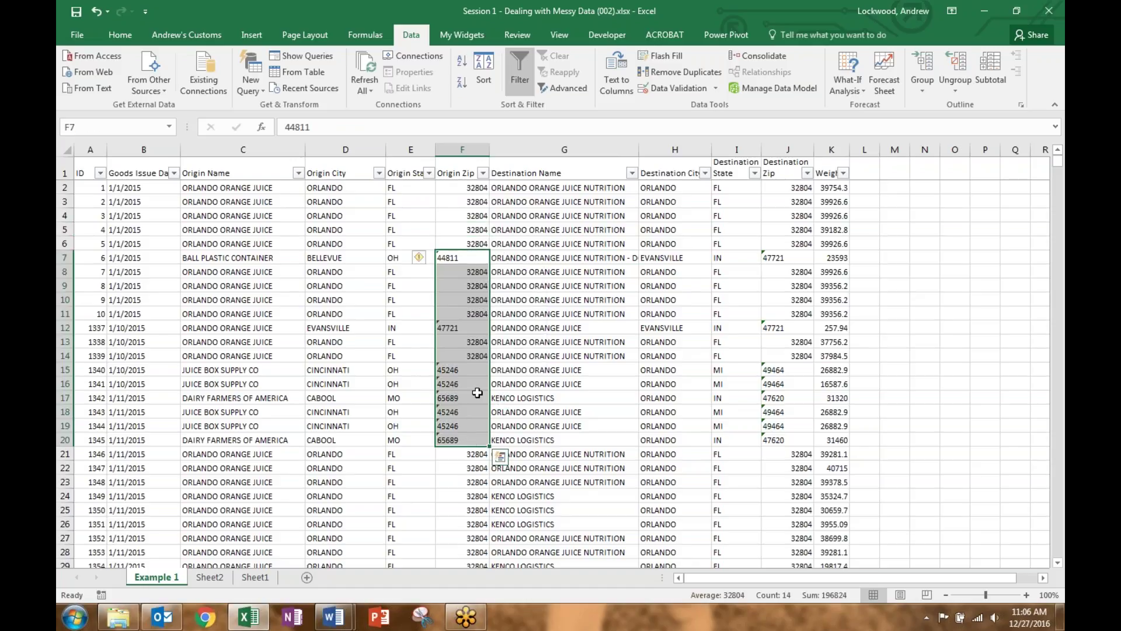
drag(450, 258, 465, 441)
click(420, 258)
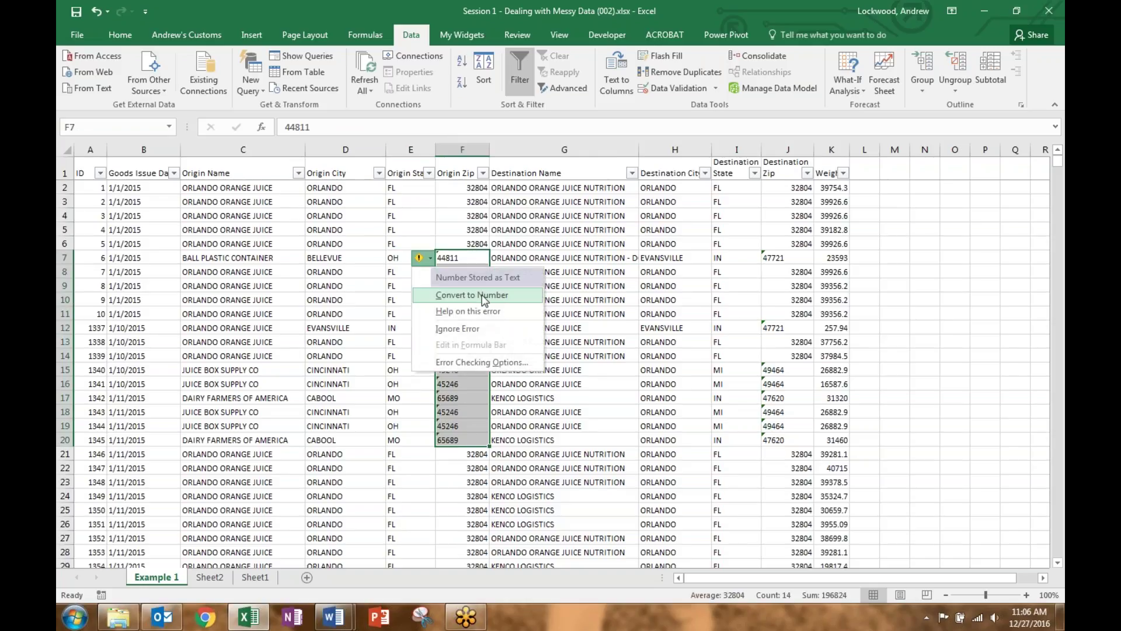
click(694, 270)
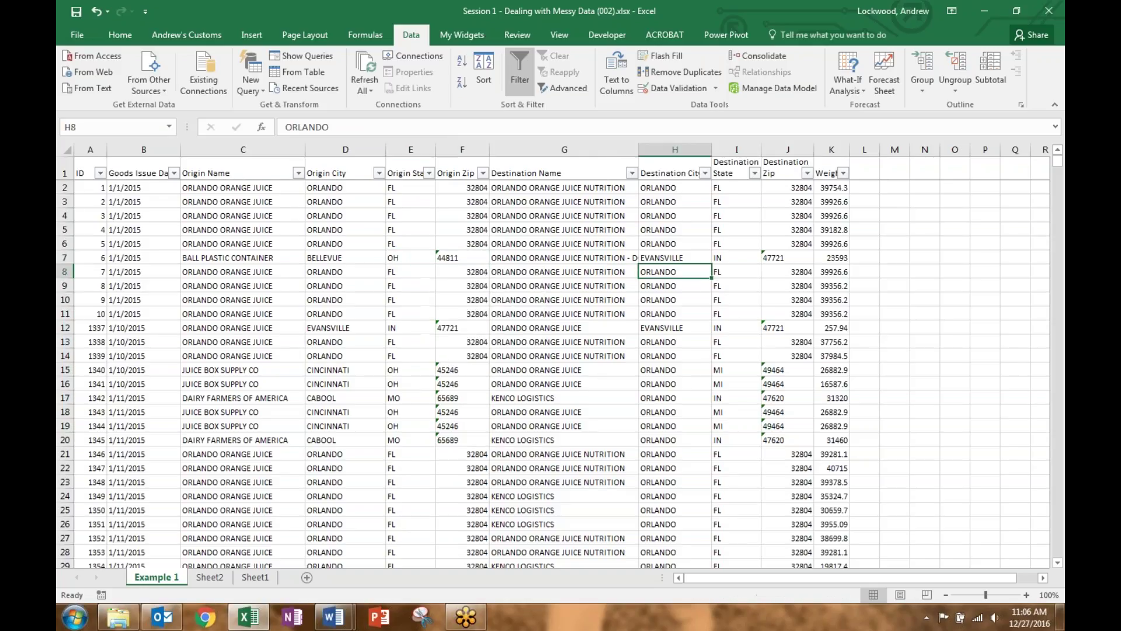